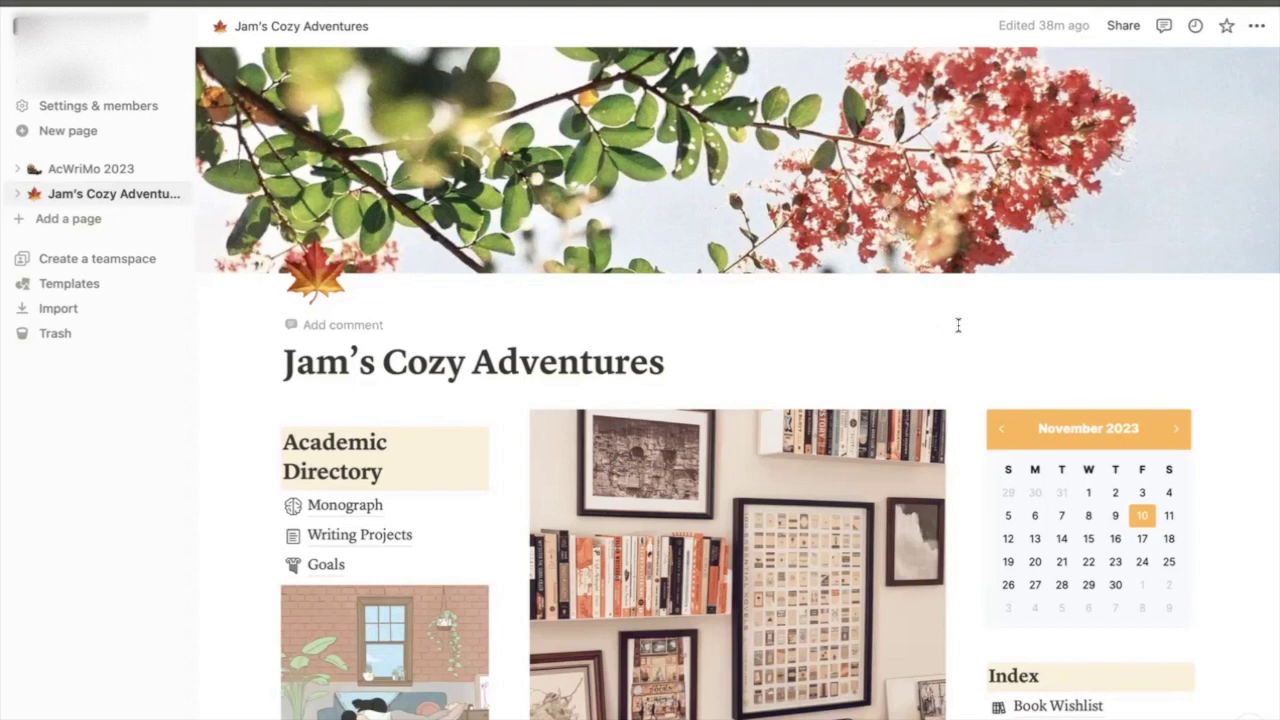
- Review the page analytics for Jam's Cozy Adventures, then close the analytics panel
left_click(1259, 27)
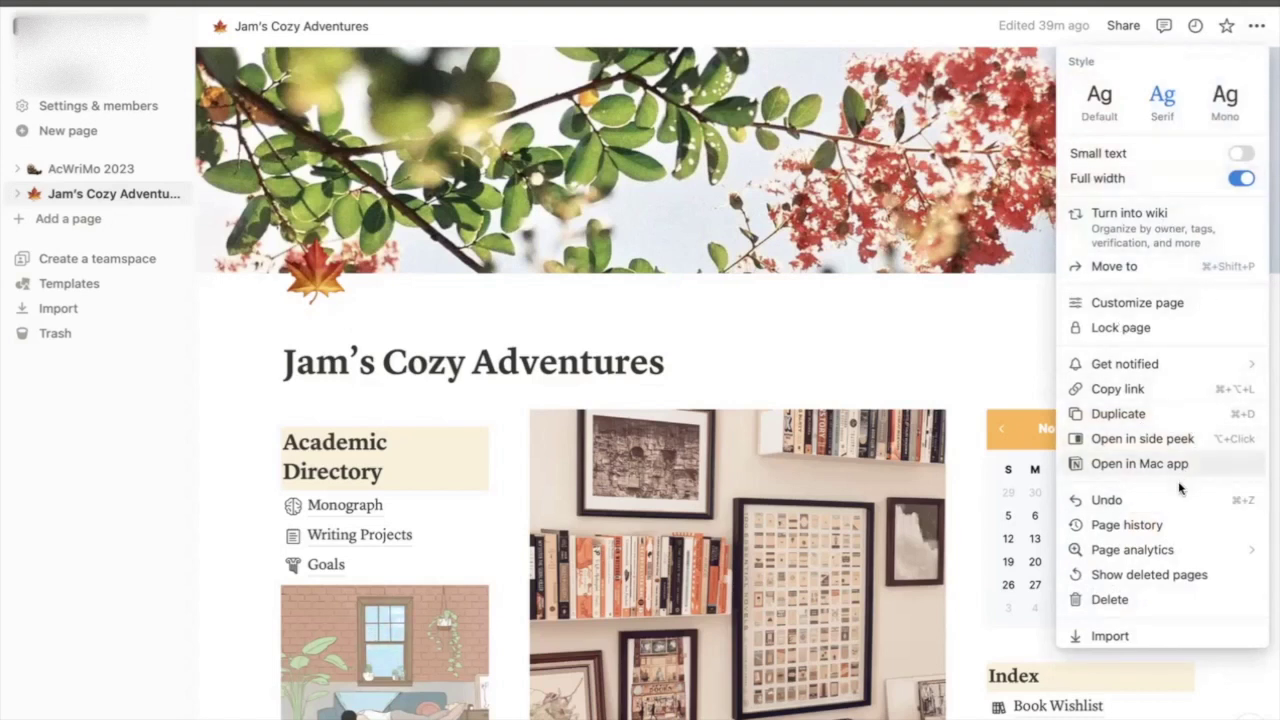
mouse_move(1171, 551)
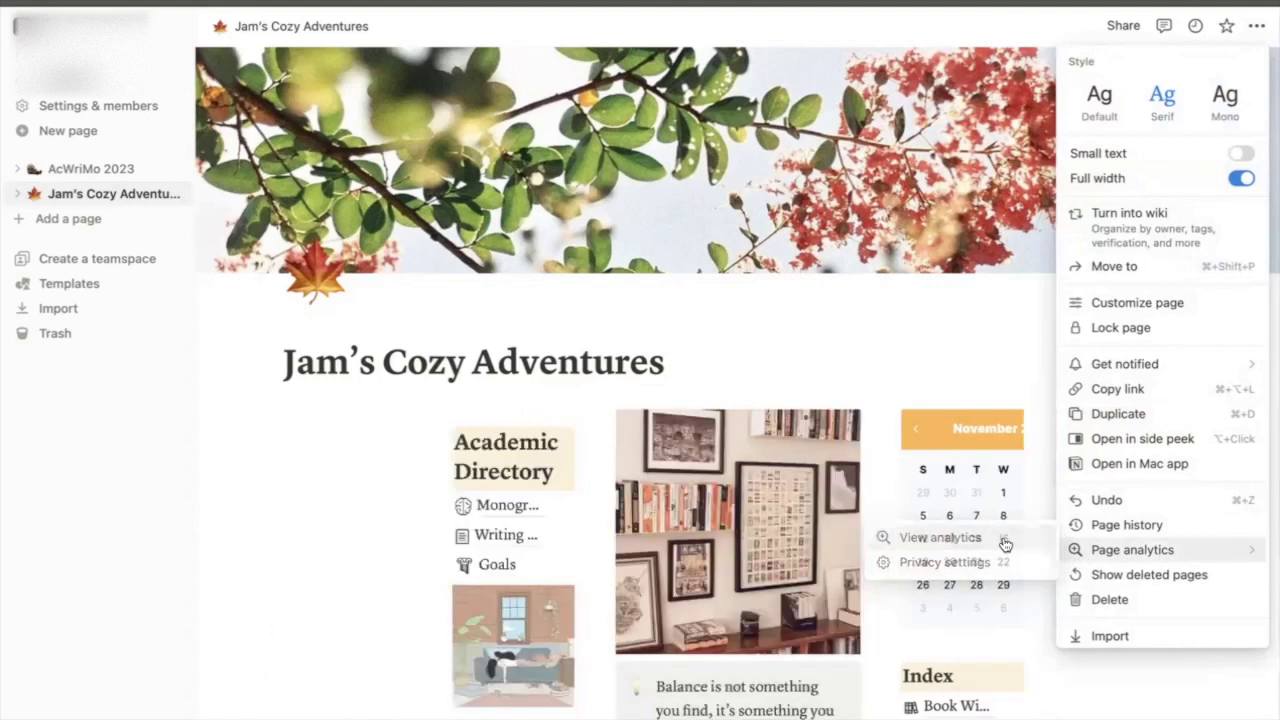
left_click(1005, 544)
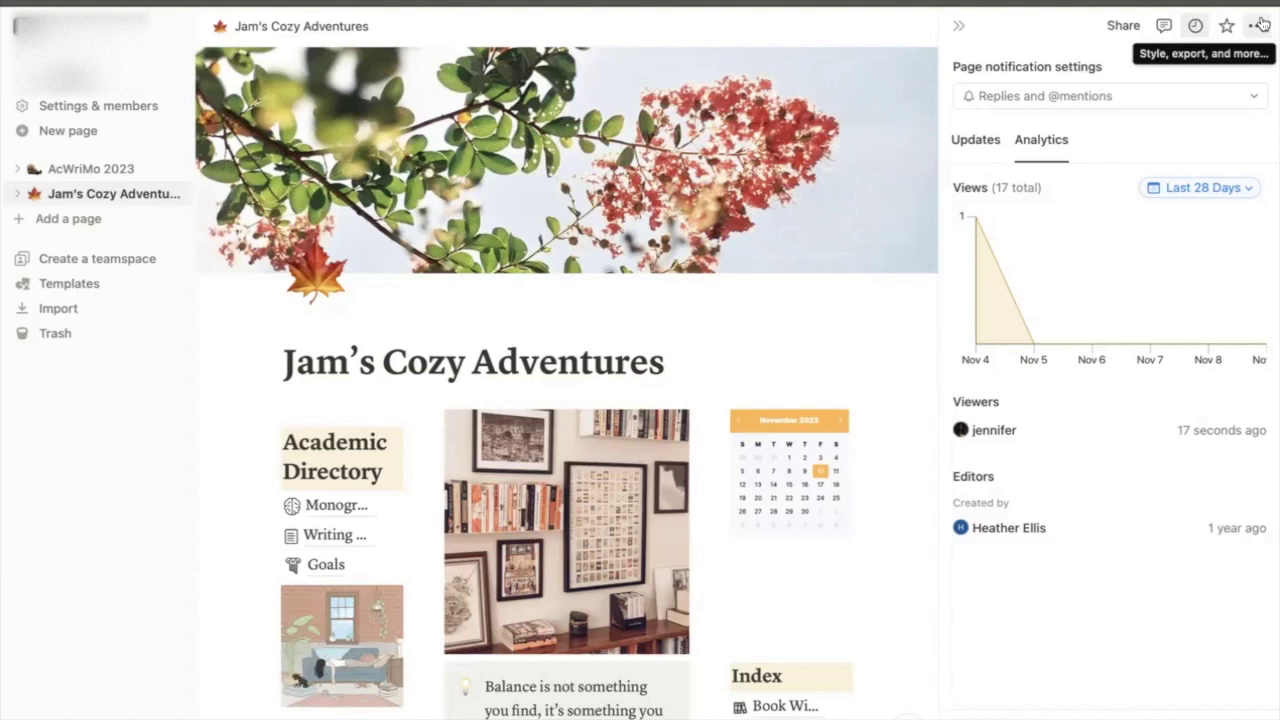
left_click(959, 32)
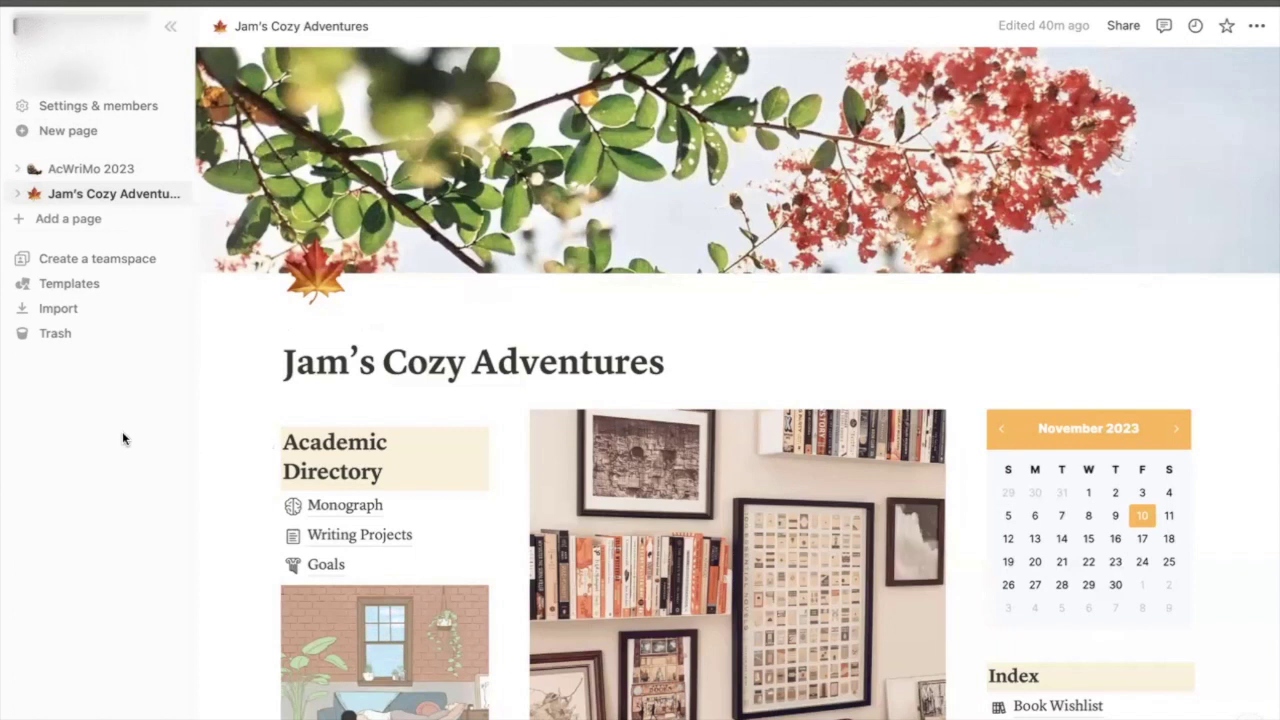
- Collapse the sidebar and open the AcWriMo 2023 page
left_click(172, 27)
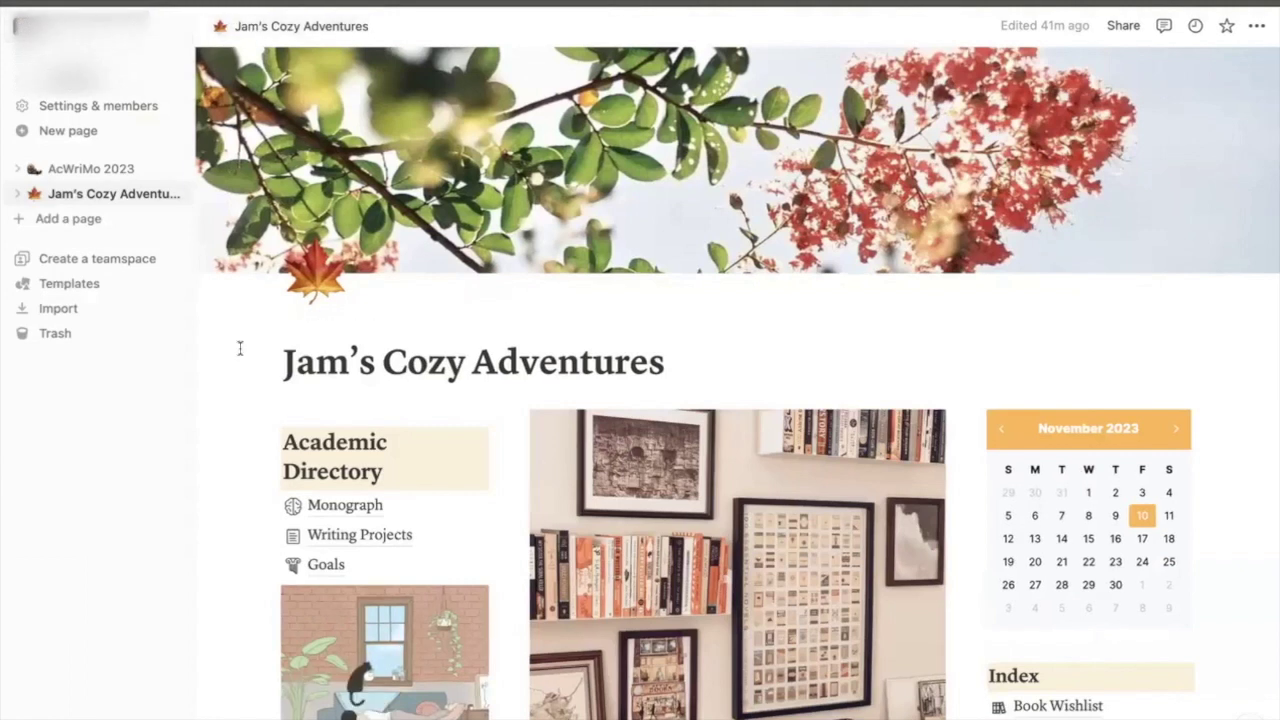
left_click(98, 171)
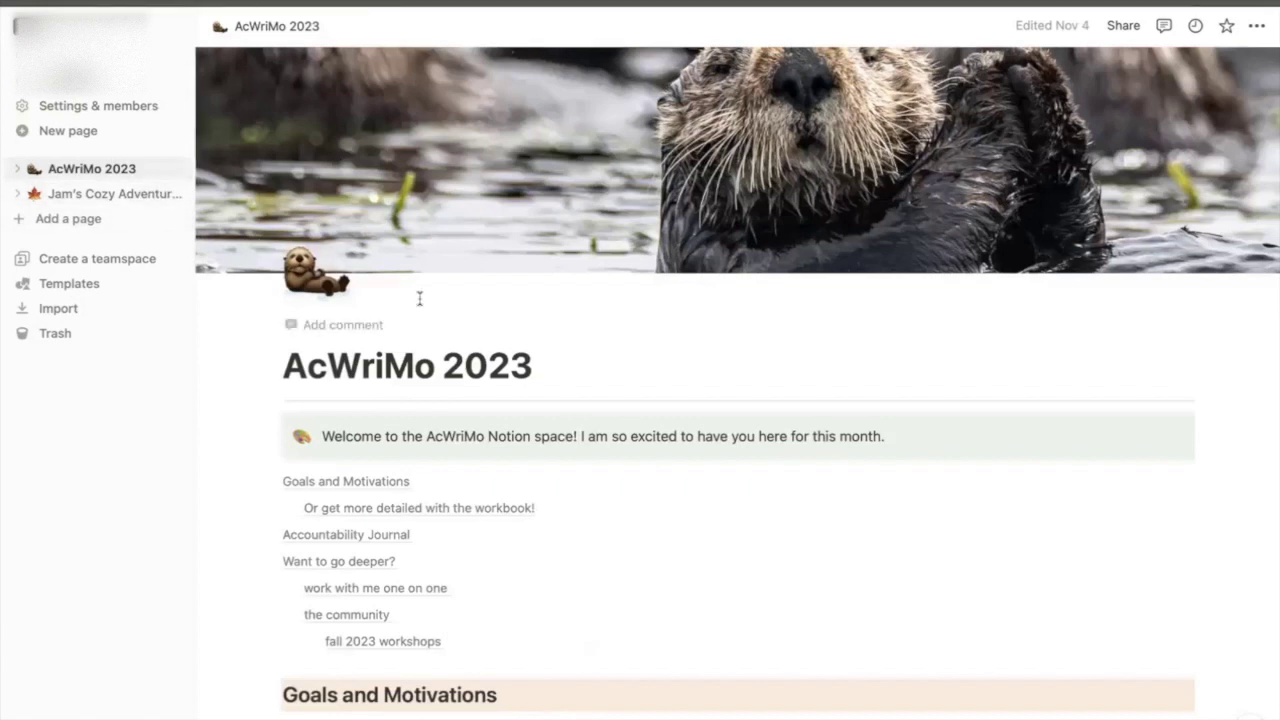
- Move AcWriMo 2023 in the sidebar into Jam's Cozy Adventures, right after Goals
left_click(20, 170)
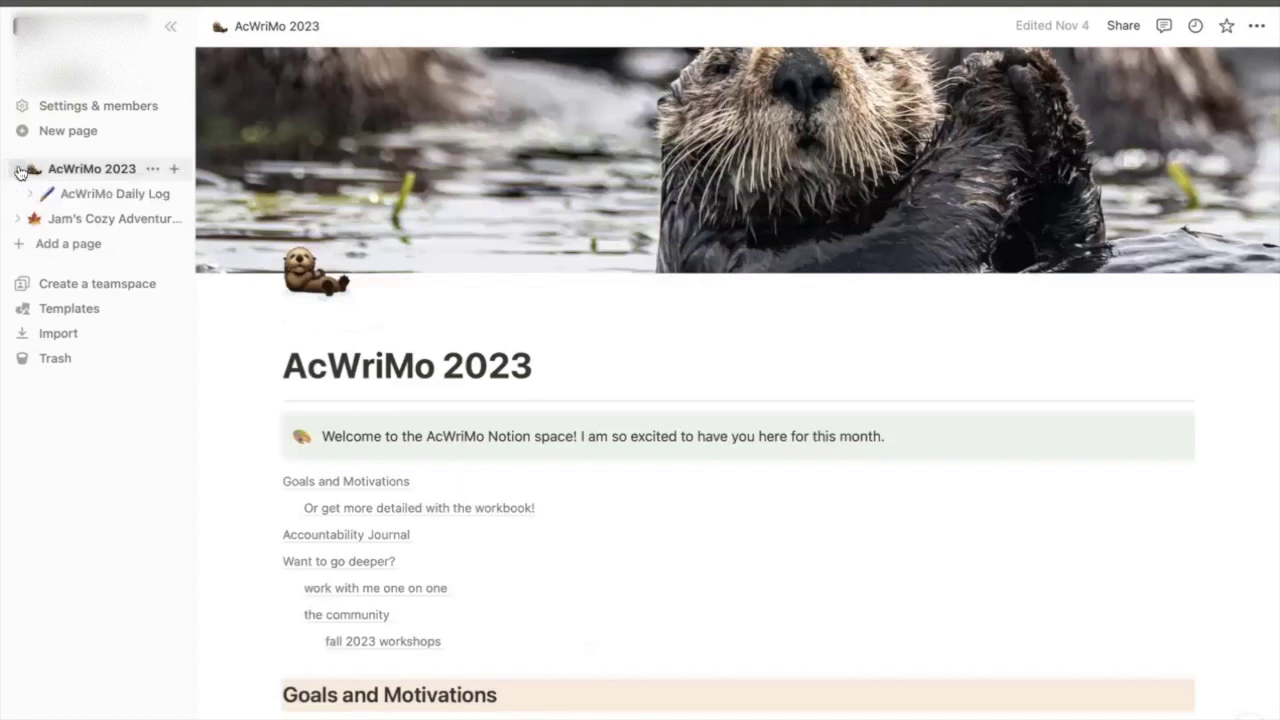
left_click(20, 170)
mouse_move(91, 168)
left_mouse_down()
mouse_move(110, 216)
mouse_move(86, 166)
left_mouse_up()
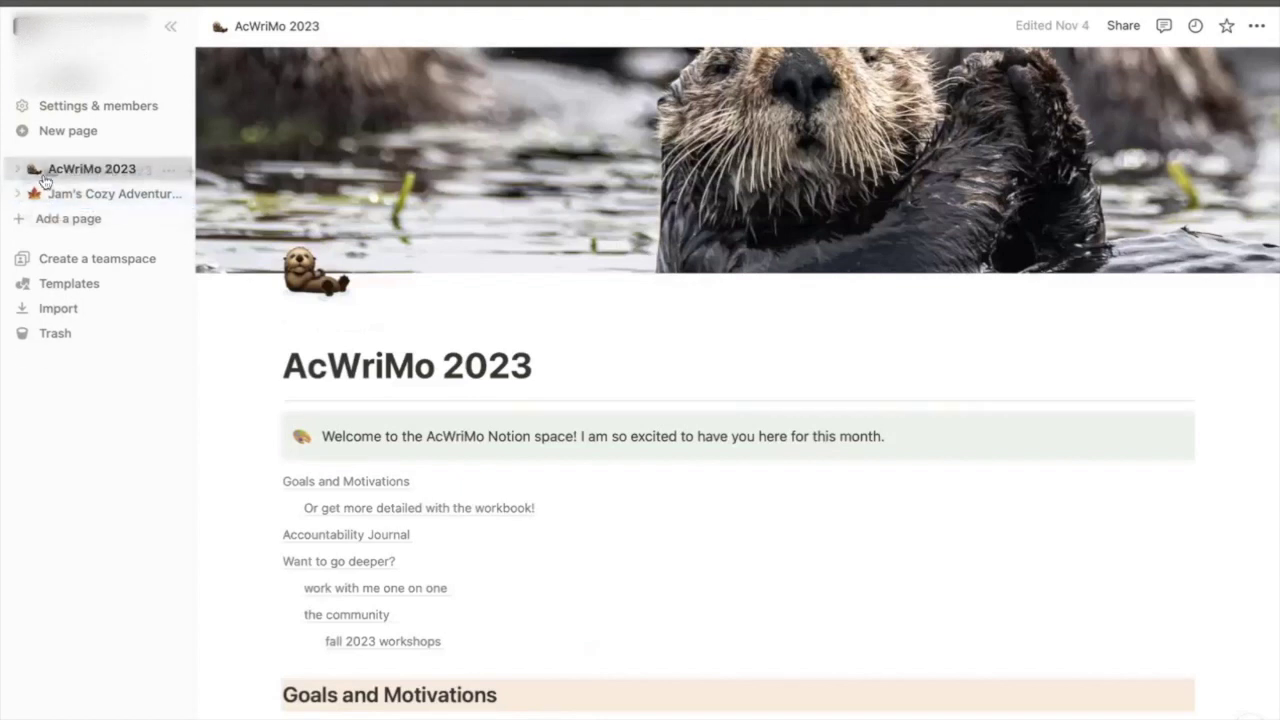
left_click(16, 196)
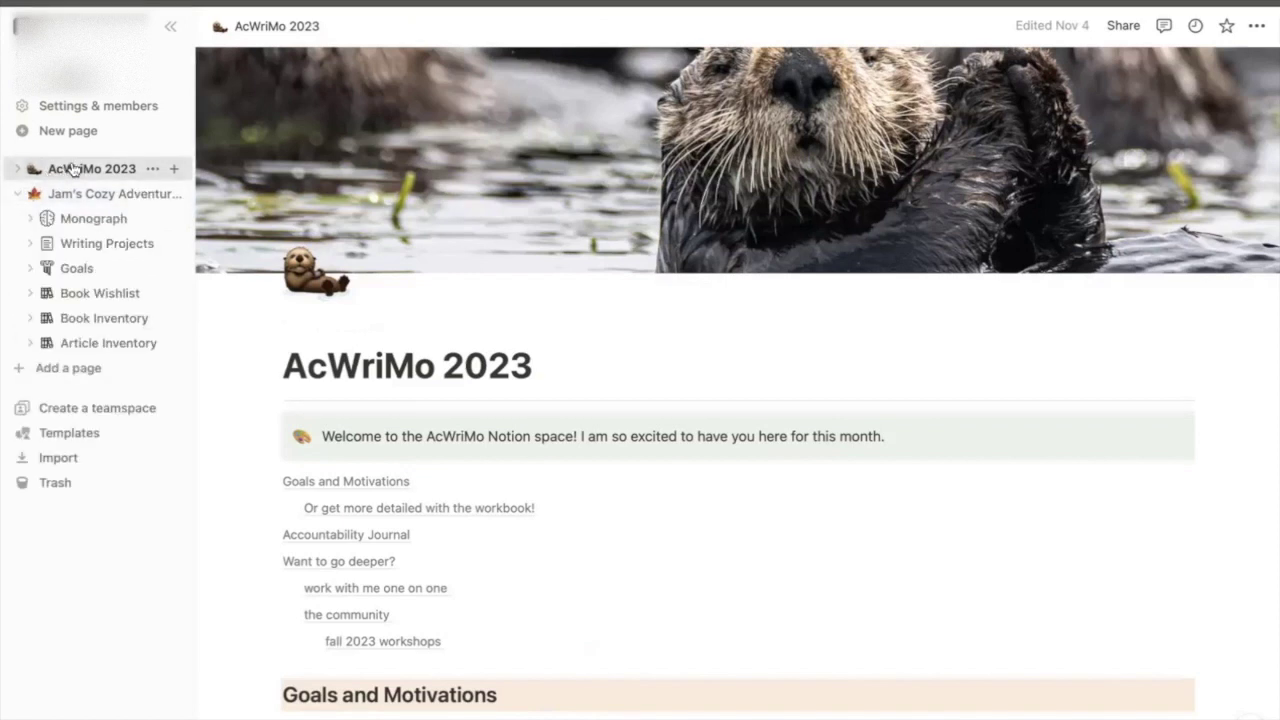
left_click_drag(72, 170, 103, 289)
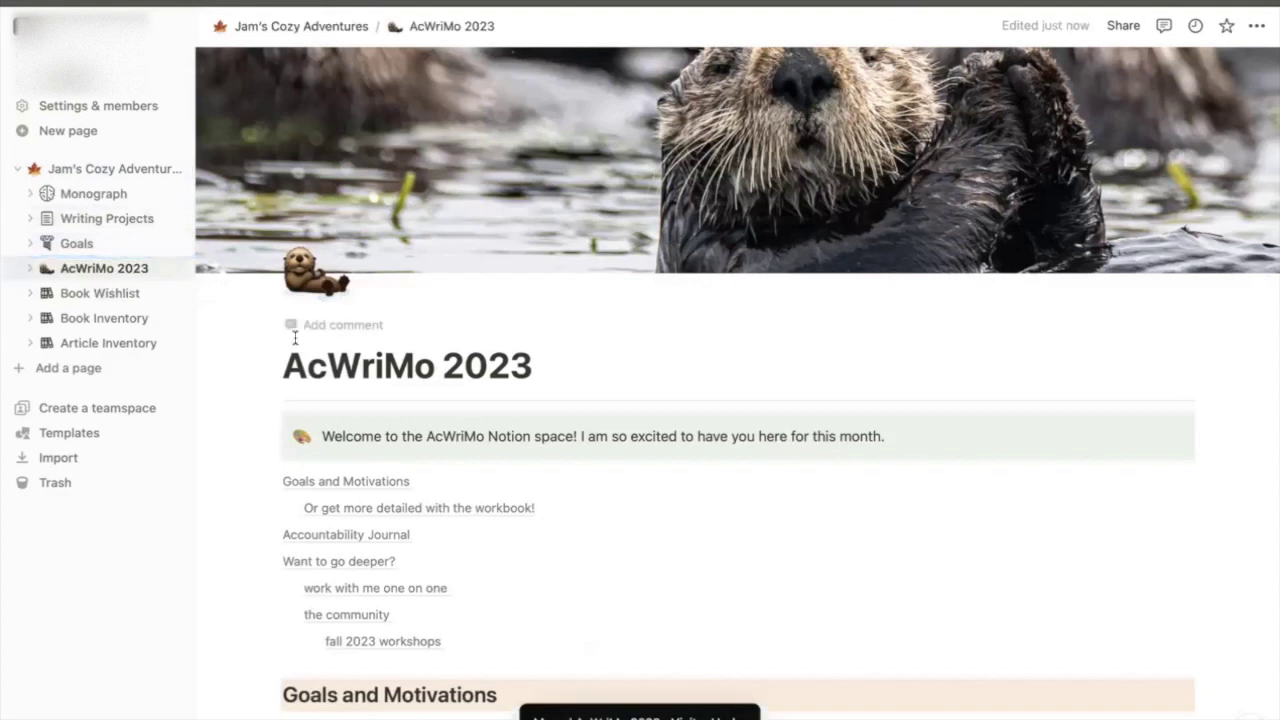
- Reopen AcWriMo 2023 from its Academic Directory link on the home page
left_click(90, 170)
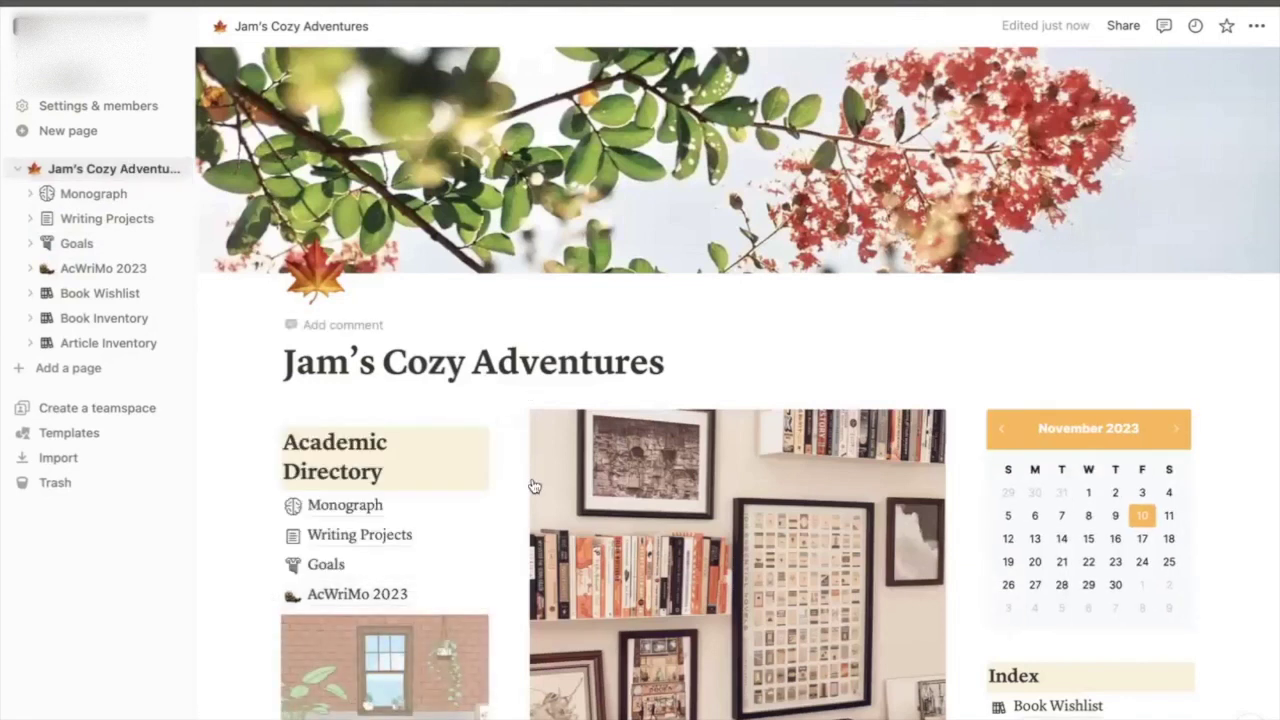
scroll(531, 486, "down", 2)
mouse_move(345, 505)
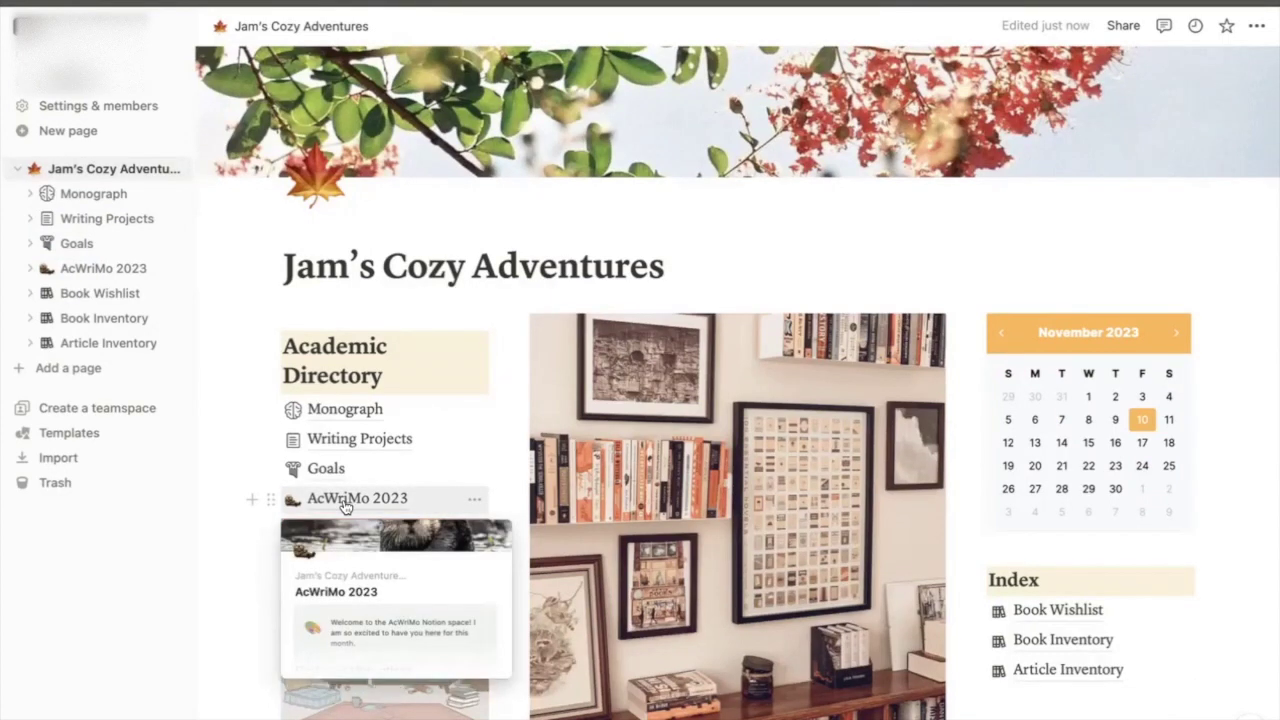
left_click(345, 505)
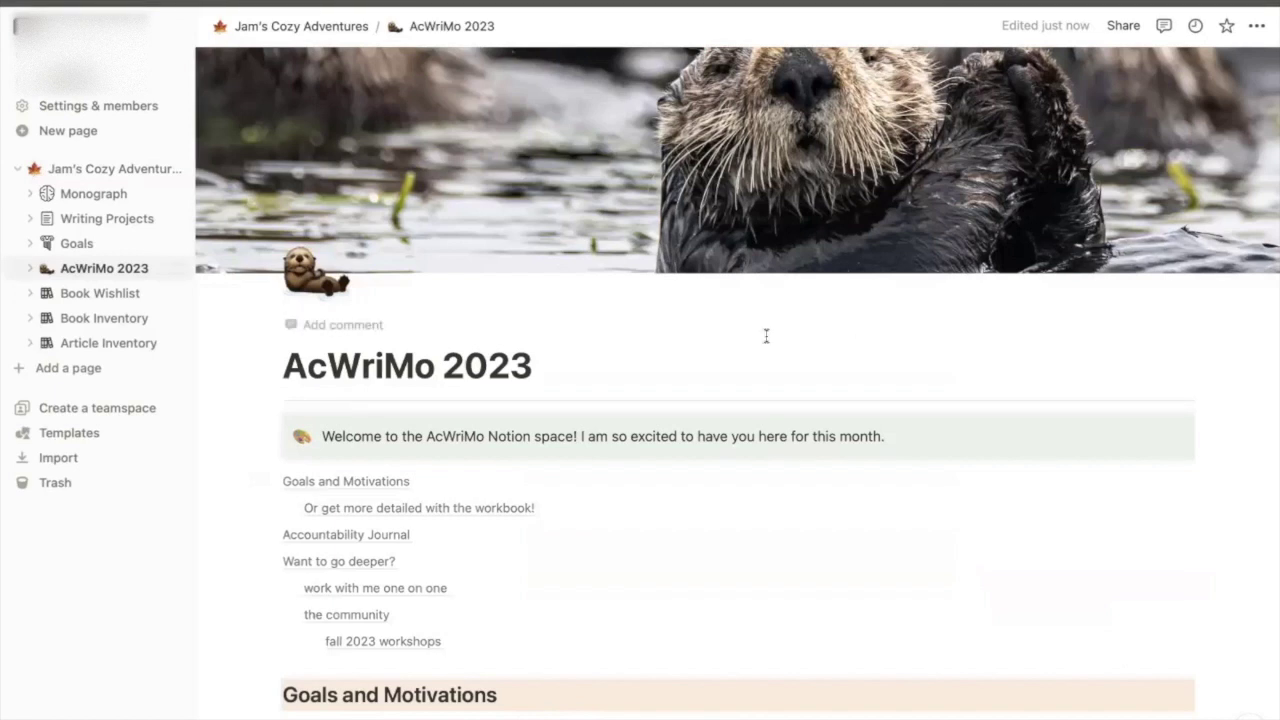
- Create the November 9 Daily Log entry and start an answer under 'What went well today?'
scroll(766, 336, "down", 15)
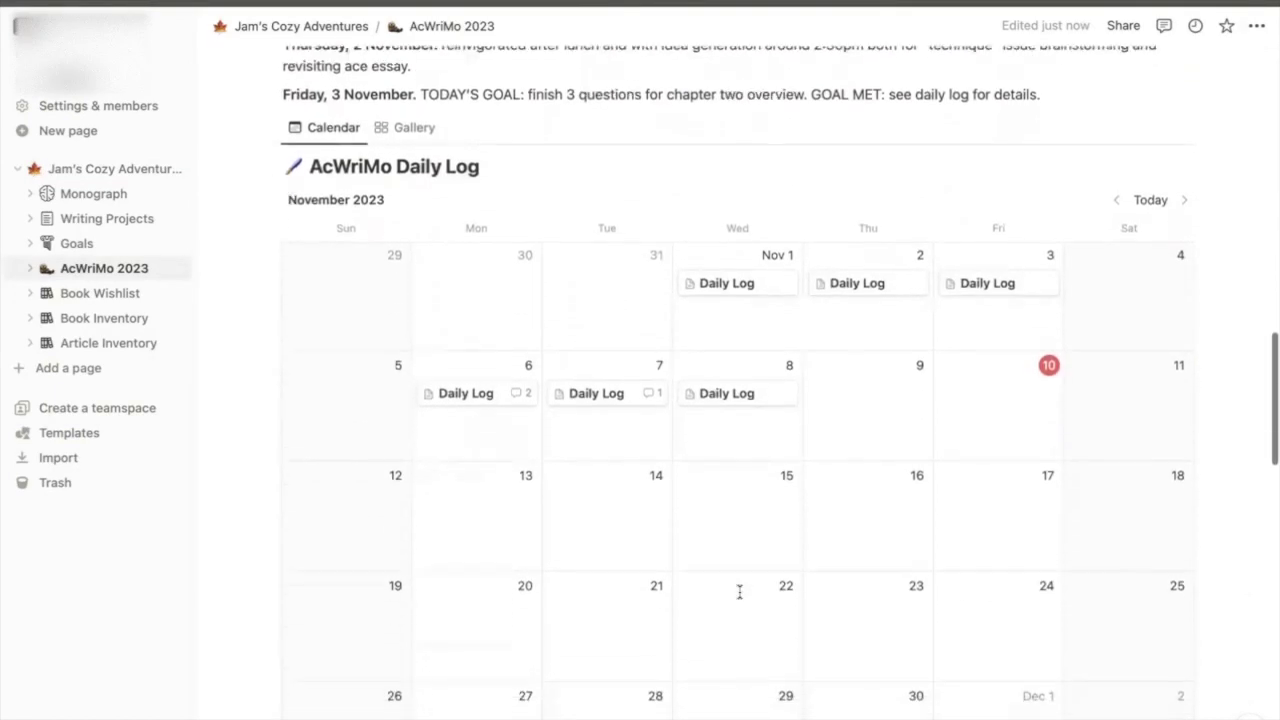
scroll(739, 595, "up", 2)
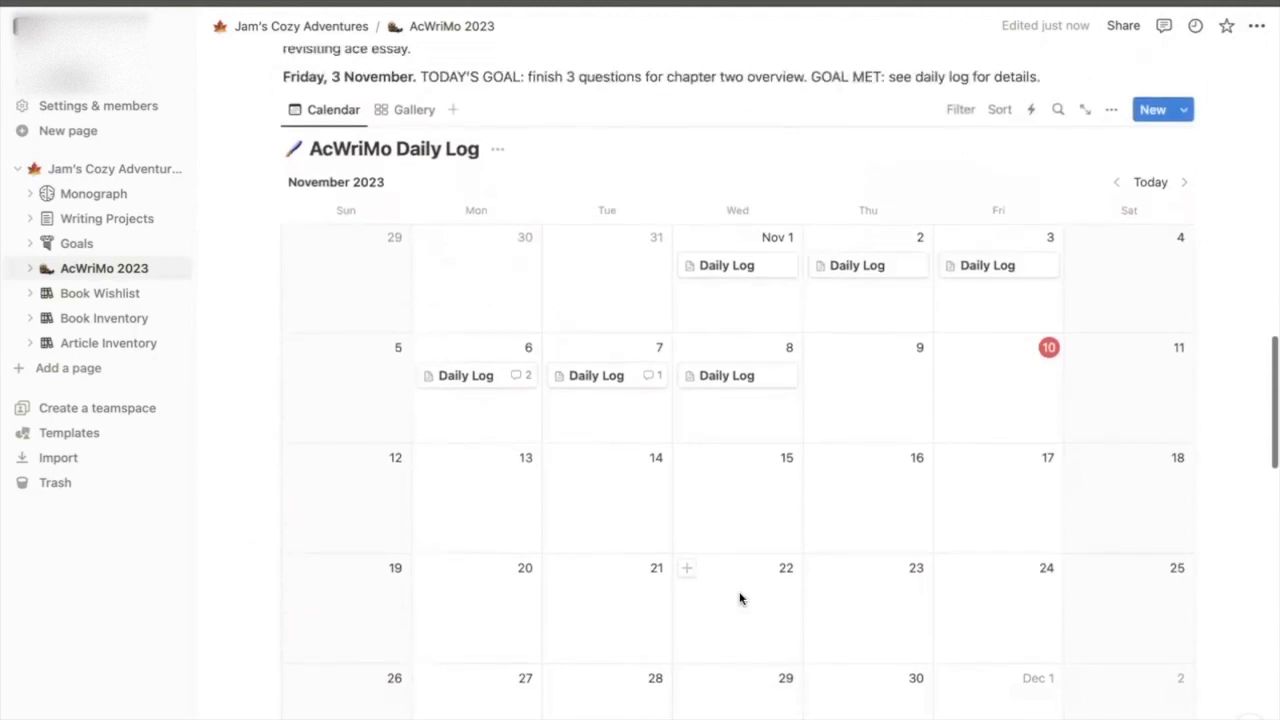
scroll(739, 598, "down", 1)
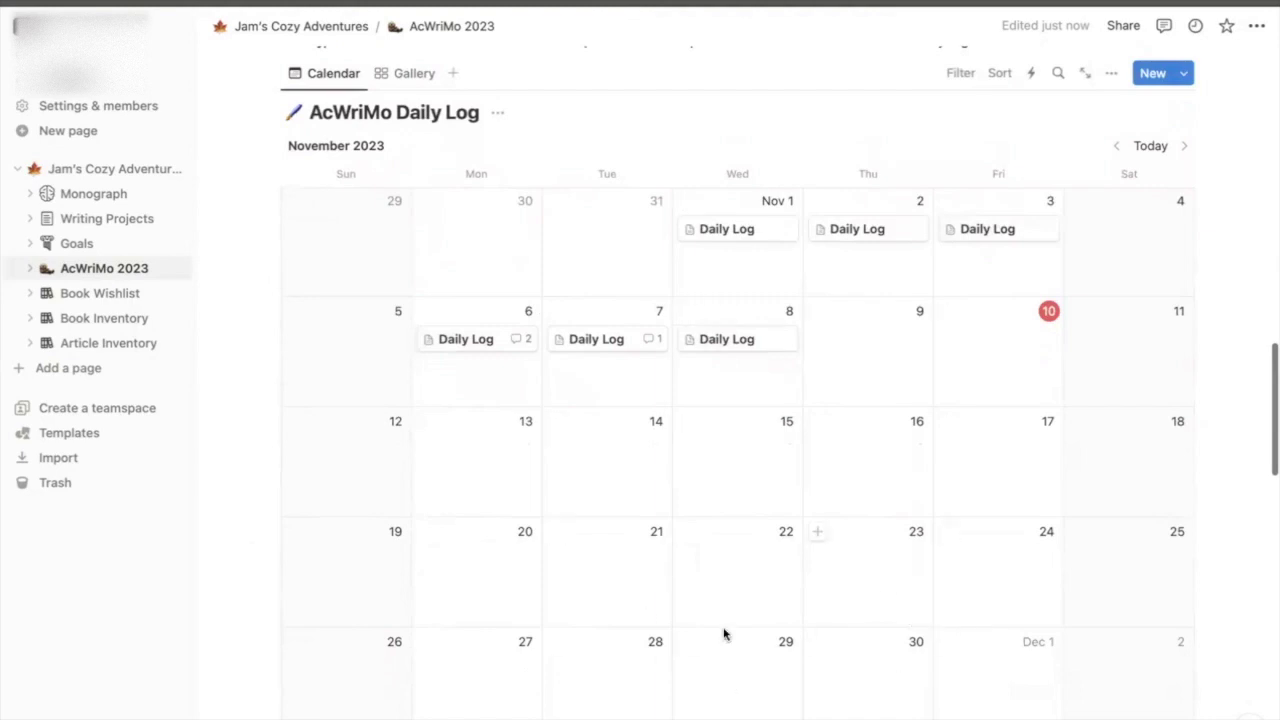
left_click(873, 378)
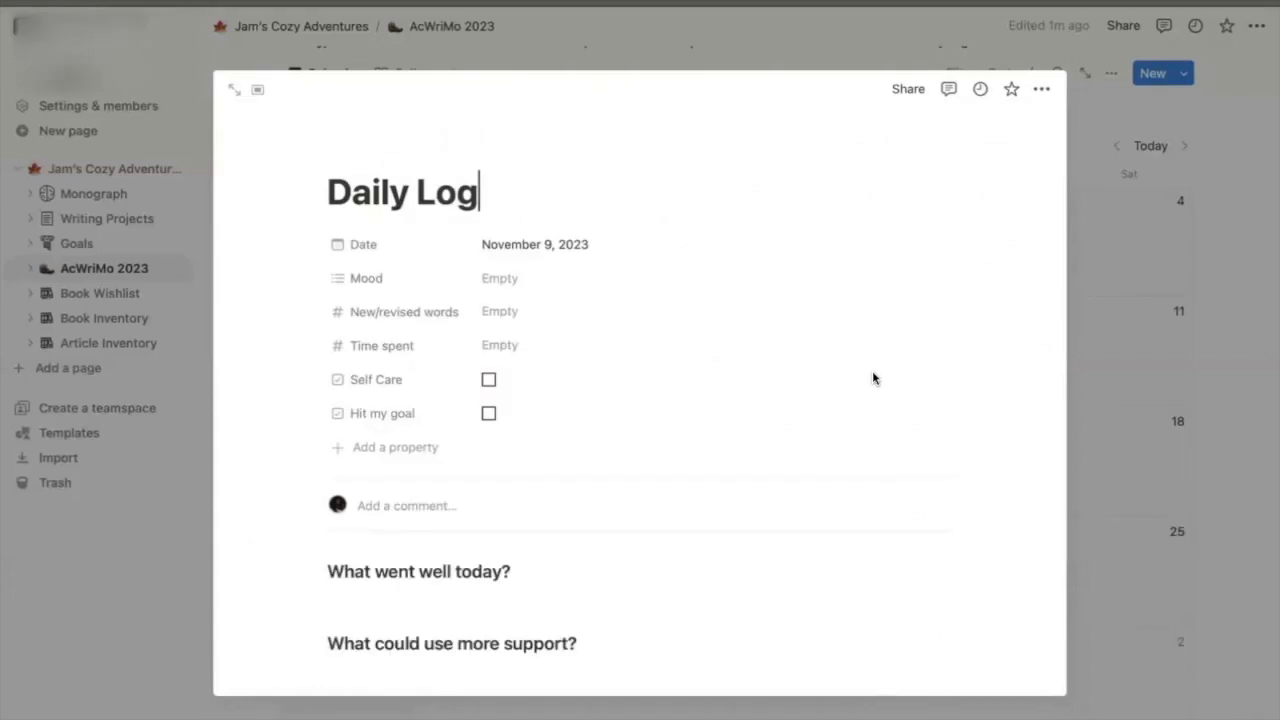
scroll(873, 378, "down", 3)
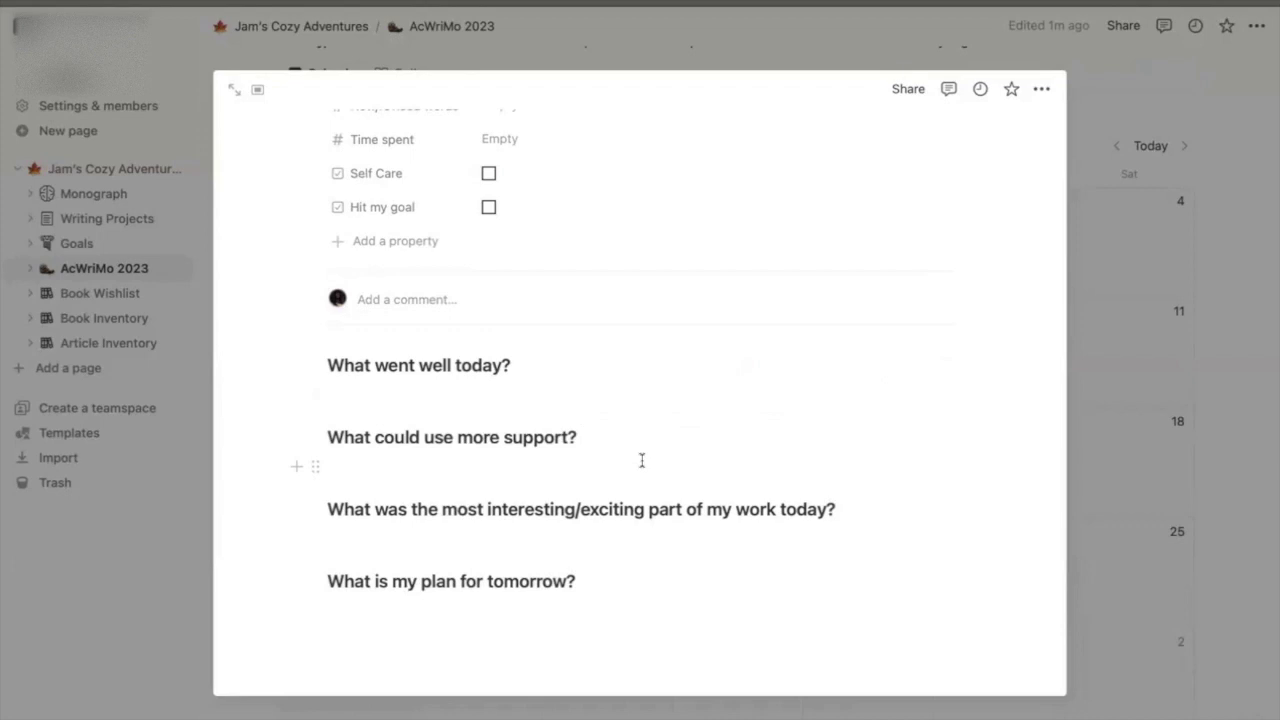
left_click(504, 397)
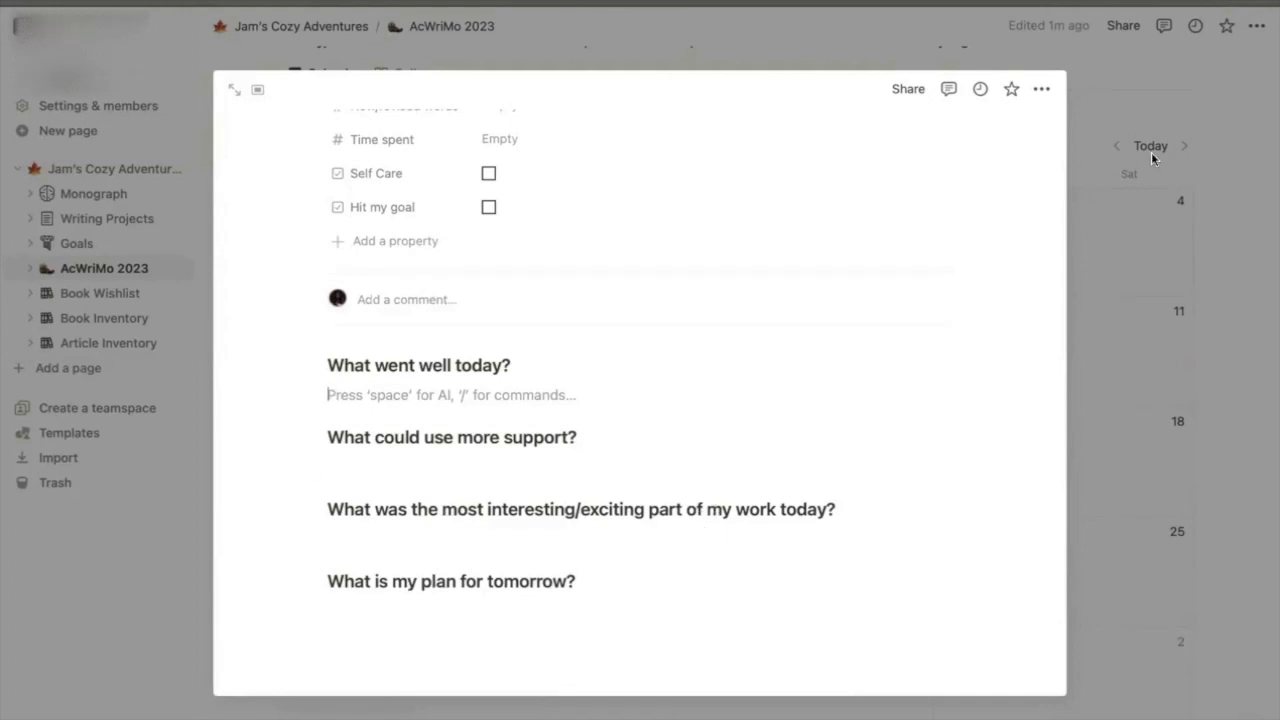
- Close the open entry, open the November 1 Daily Log, and read through its reflection answers
left_click(1091, 111)
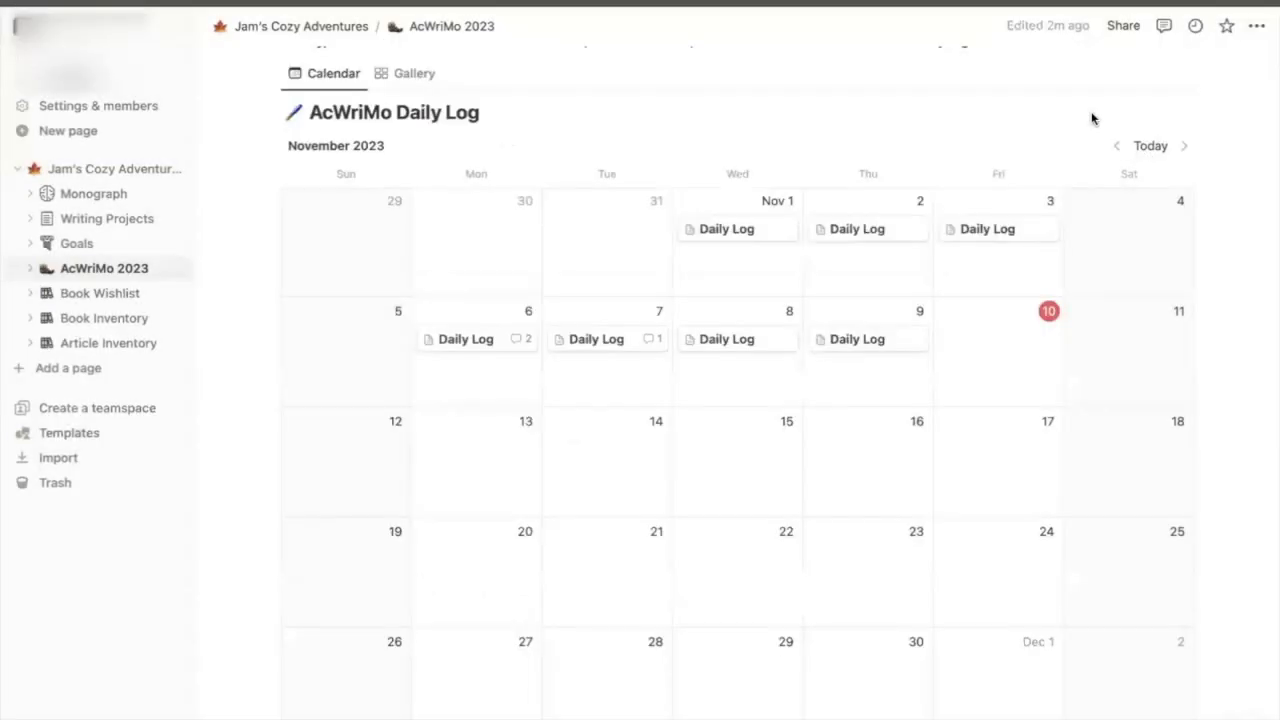
left_click(737, 231)
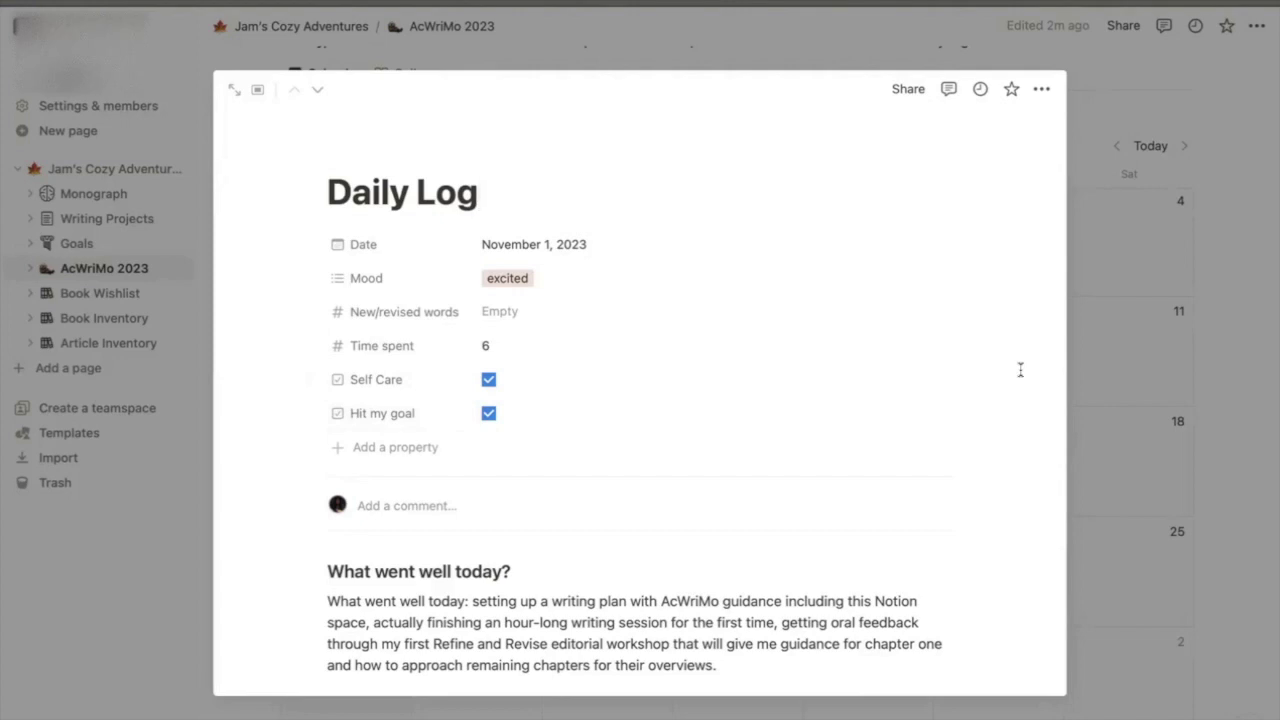
scroll(1020, 370, "down", 1)
scroll(1020, 370, "down", 5)
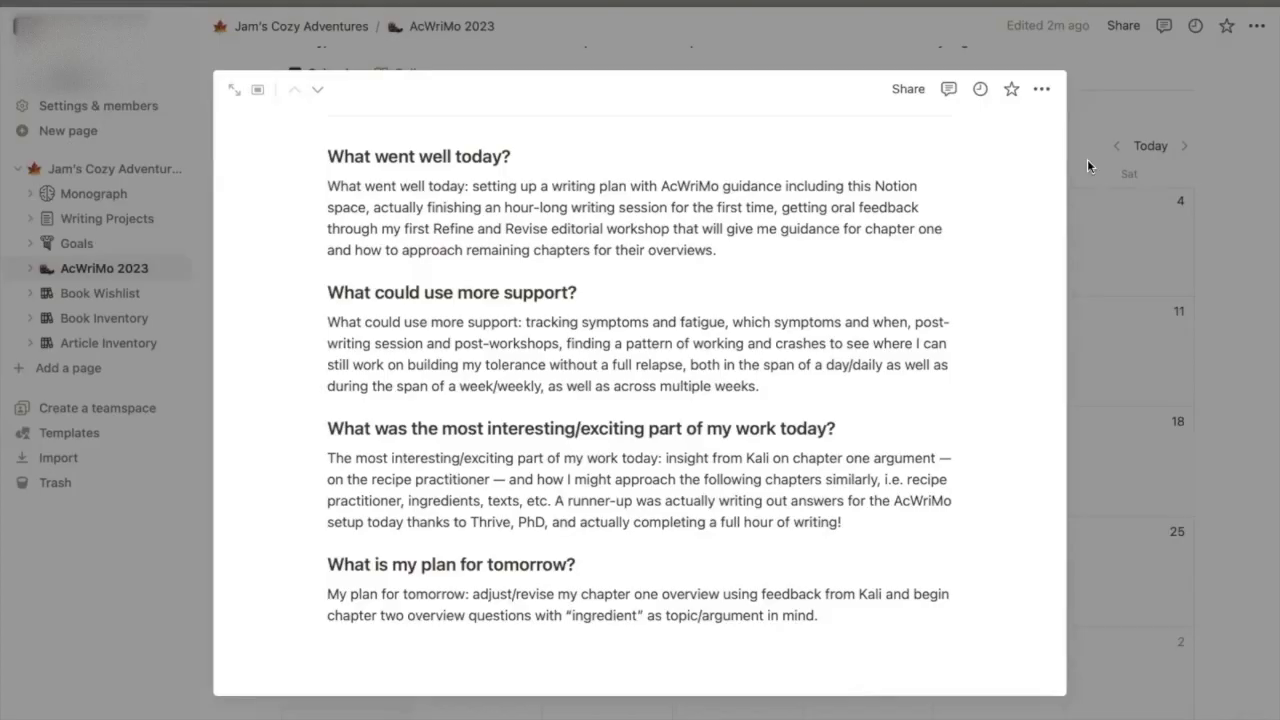
- Close the Daily Log preview and go to the Jam's Cozy Adventures home page
left_click(104, 268)
left_click(115, 168)
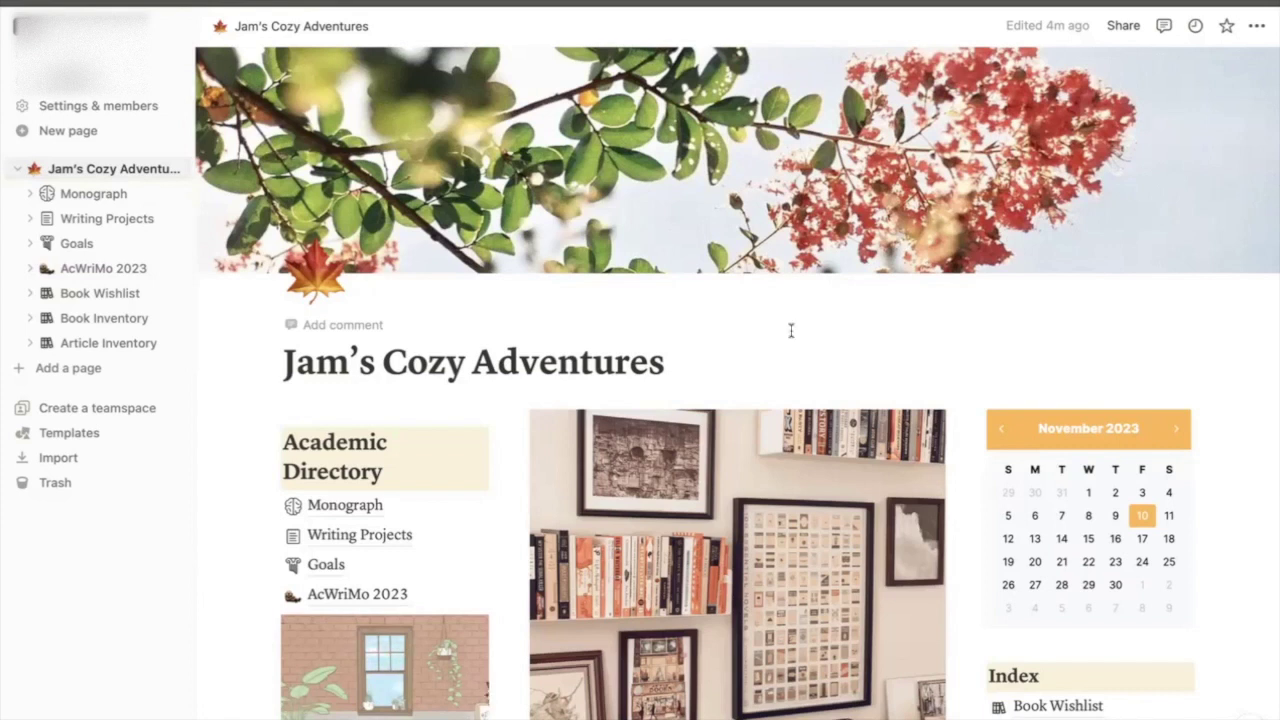
- Open the template gallery and switch its category from School to Work
left_click(59, 437)
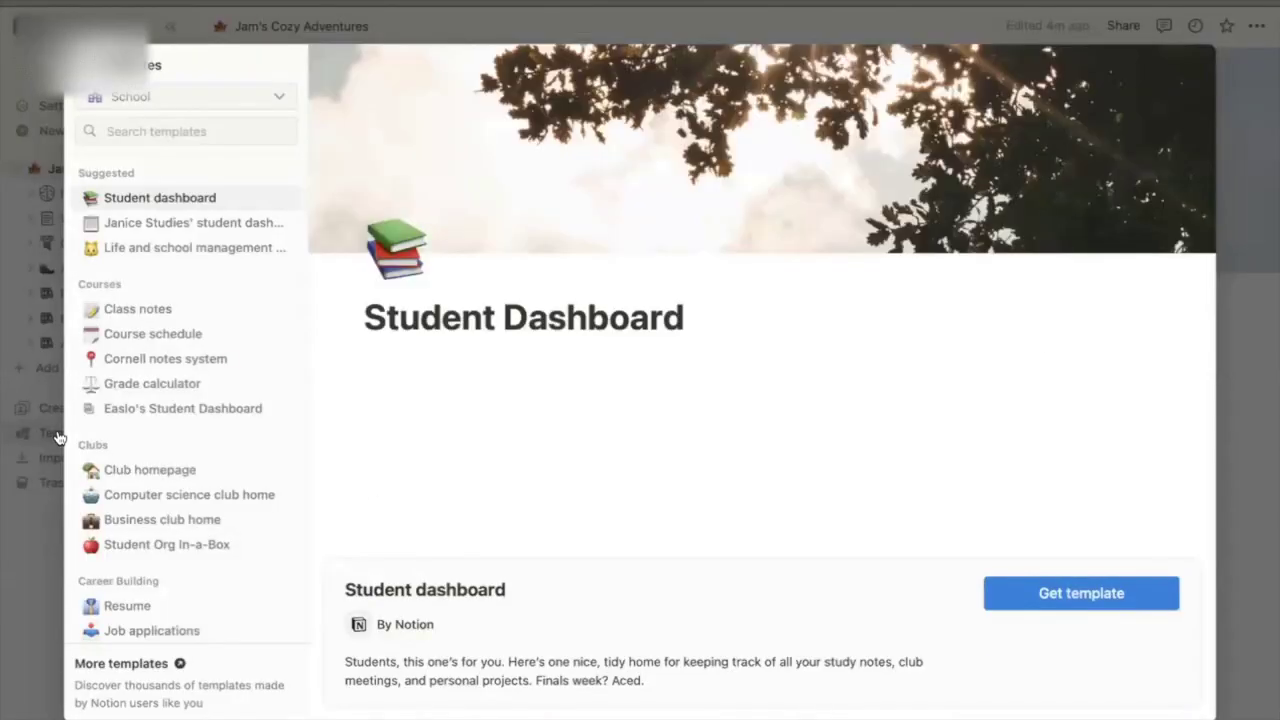
left_click(280, 97)
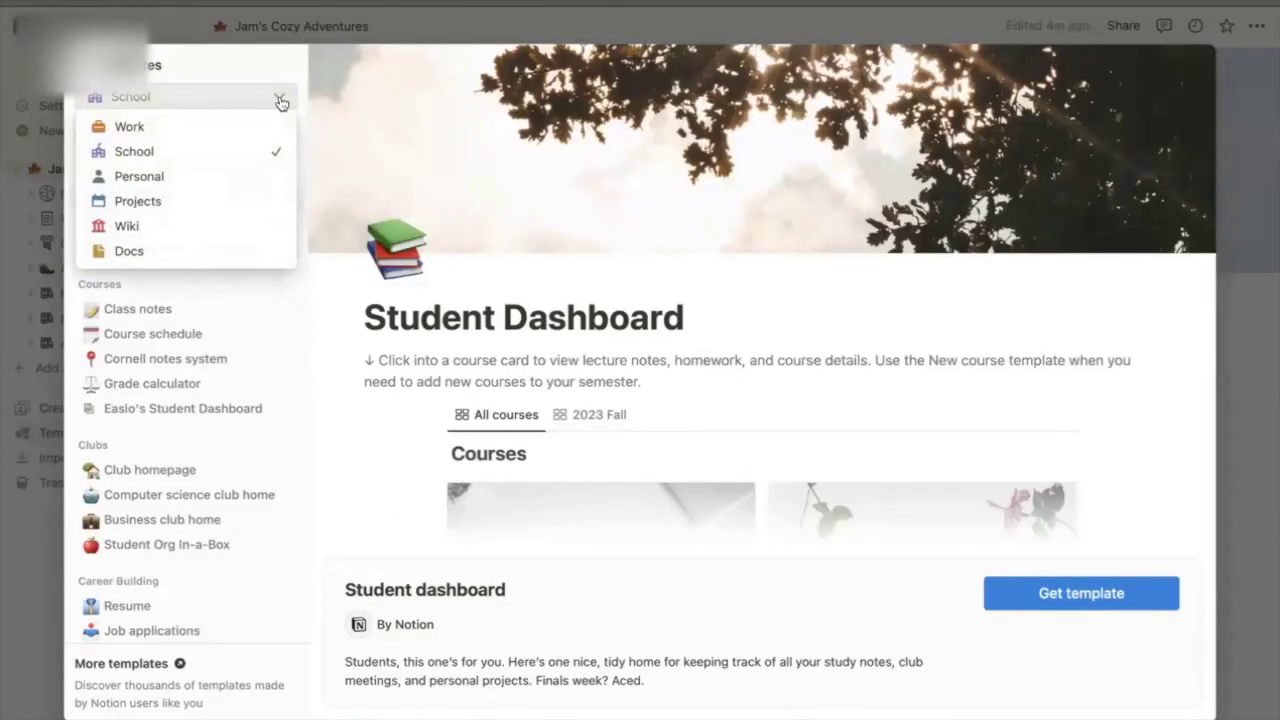
left_click(204, 131)
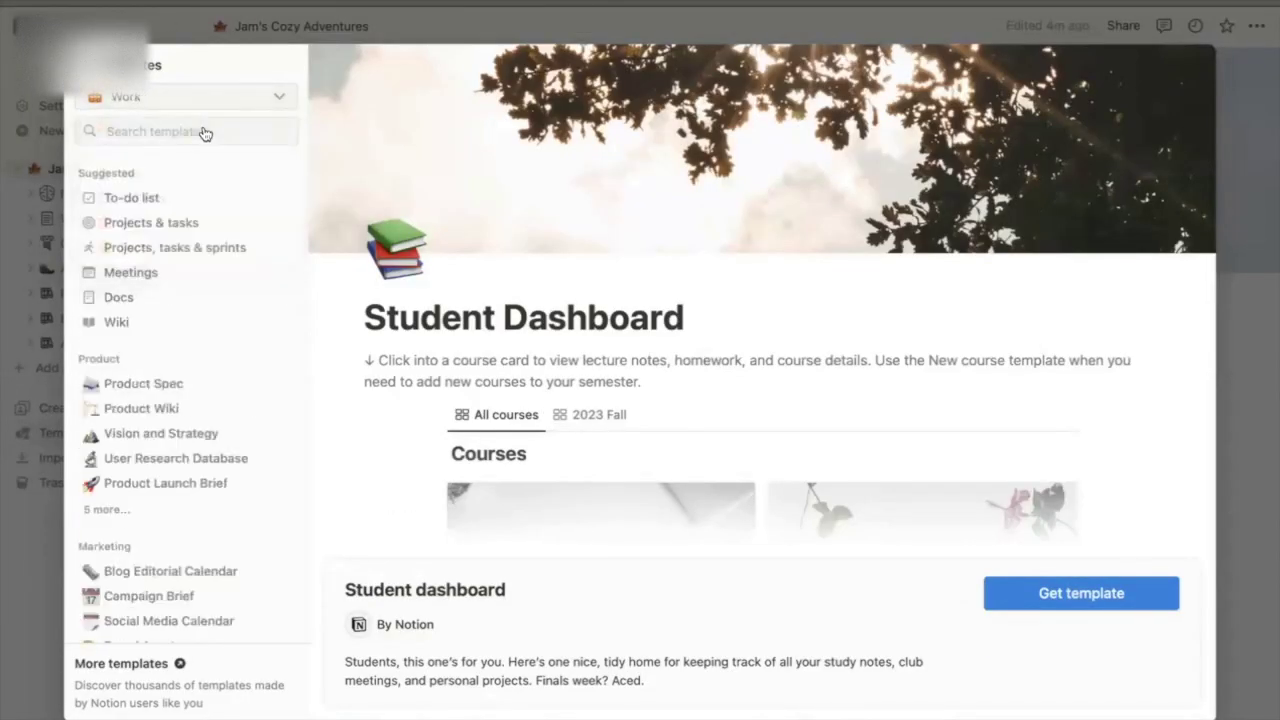
- Preview the To-do list, Projects & tasks, and Projects, tasks & sprints templates
left_click(163, 197)
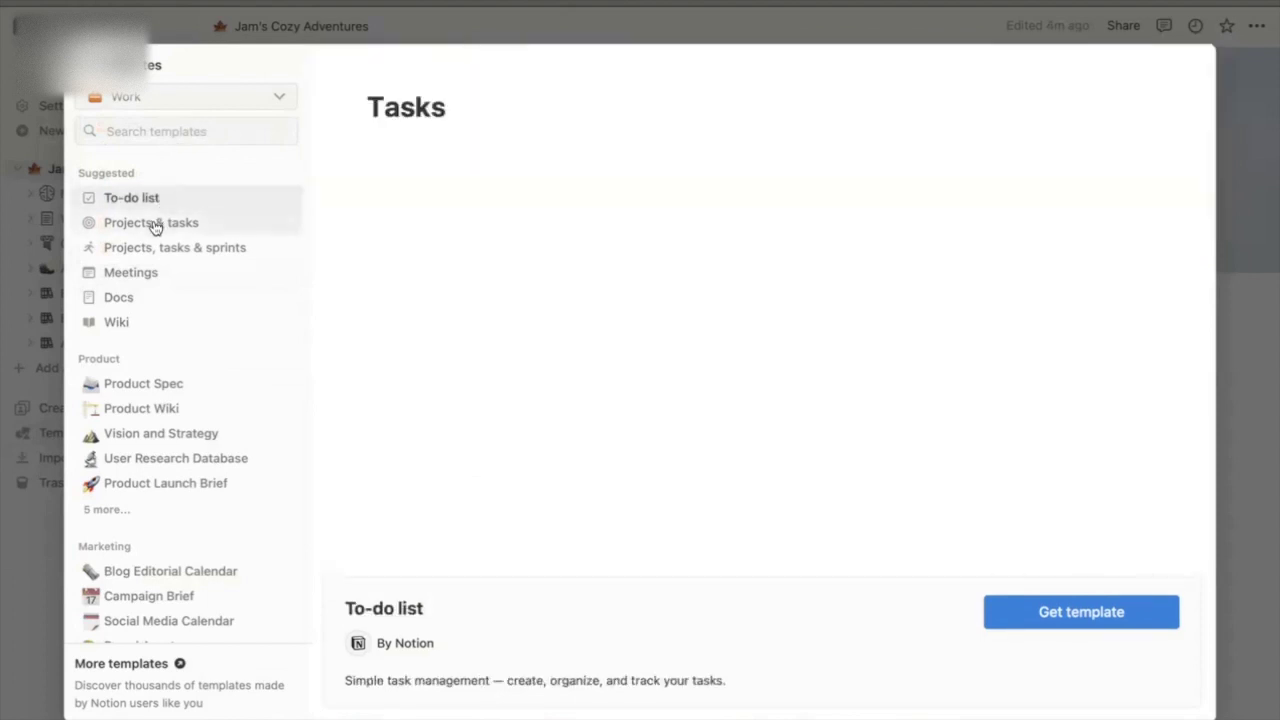
left_click(155, 225)
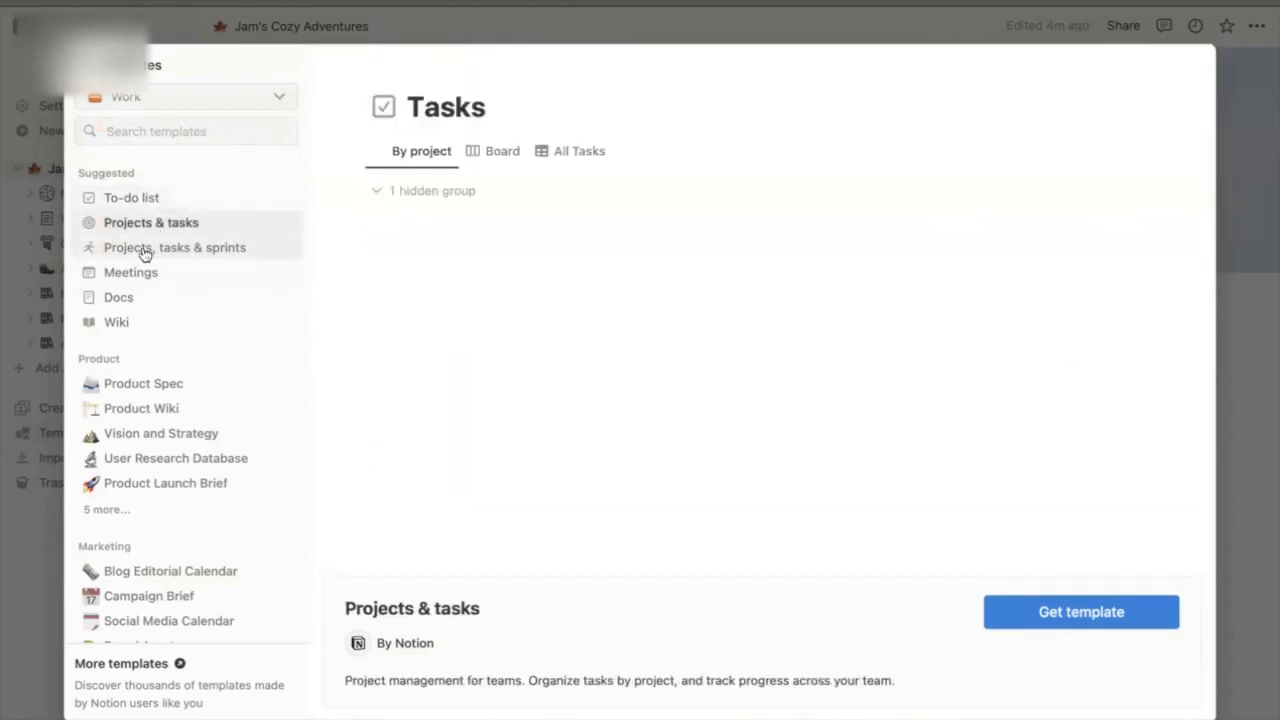
left_click(145, 253)
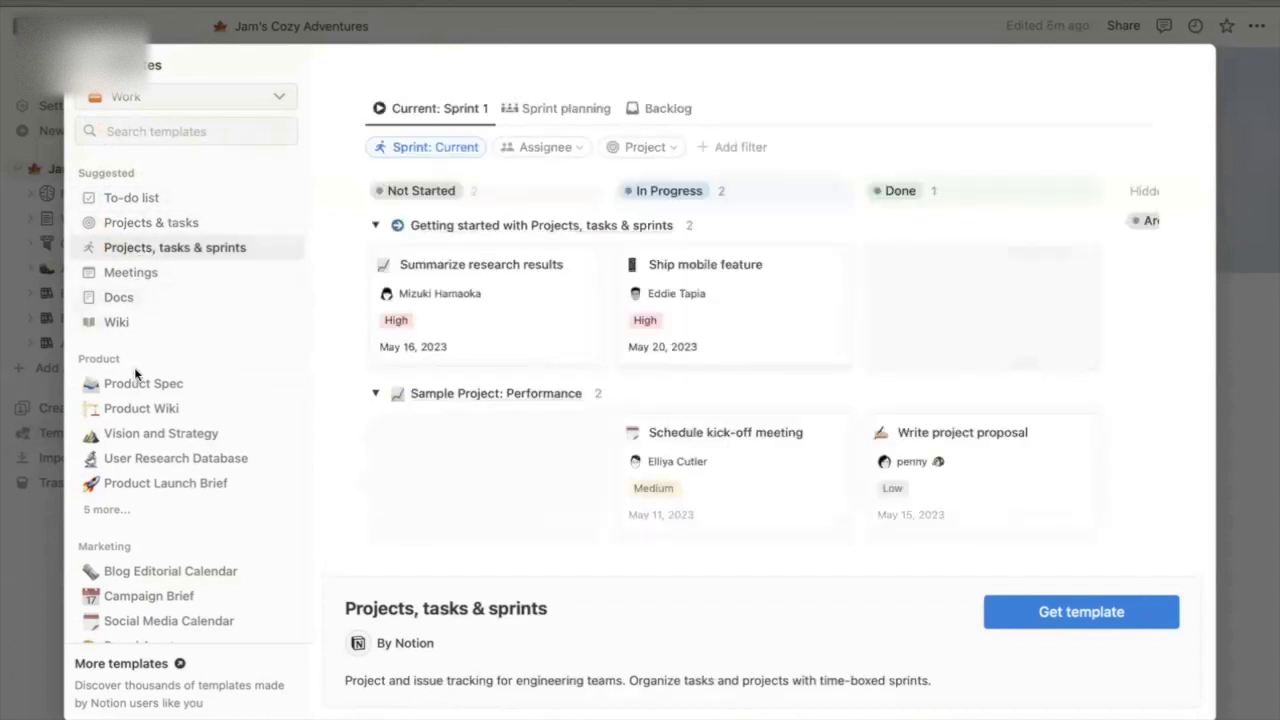
scroll(135, 373, "down", 8)
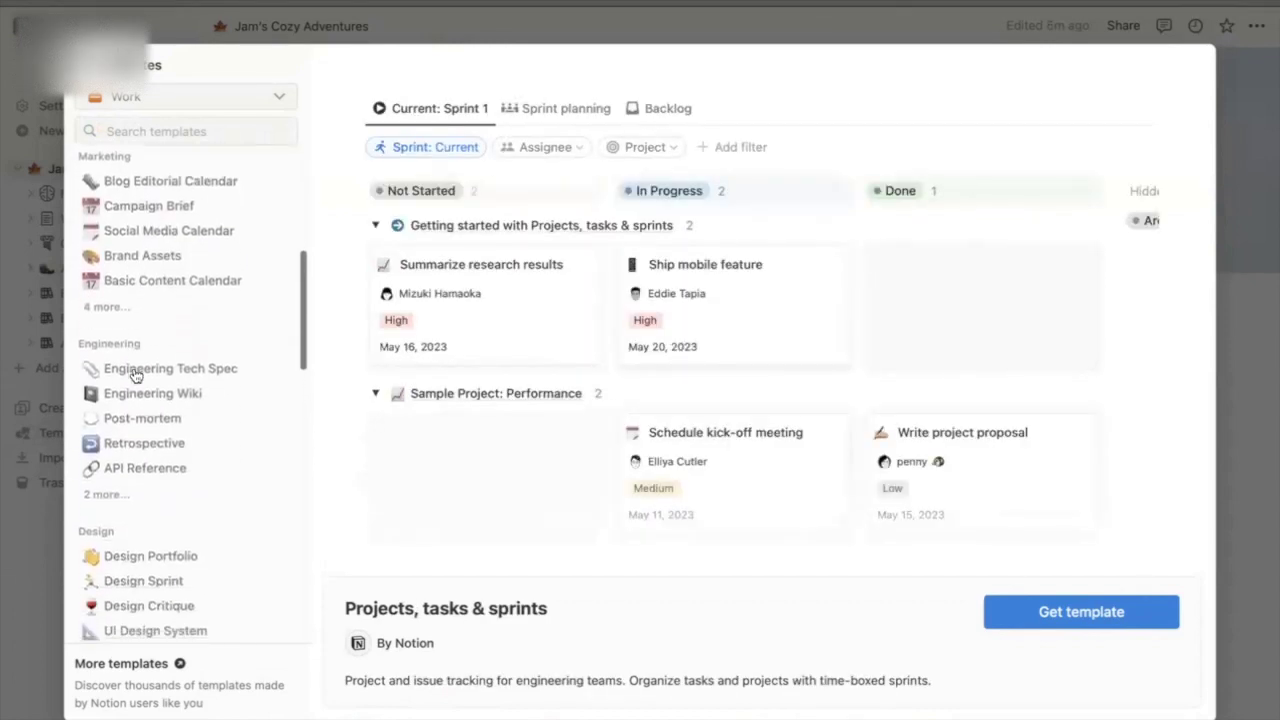
scroll(135, 373, "down", 10)
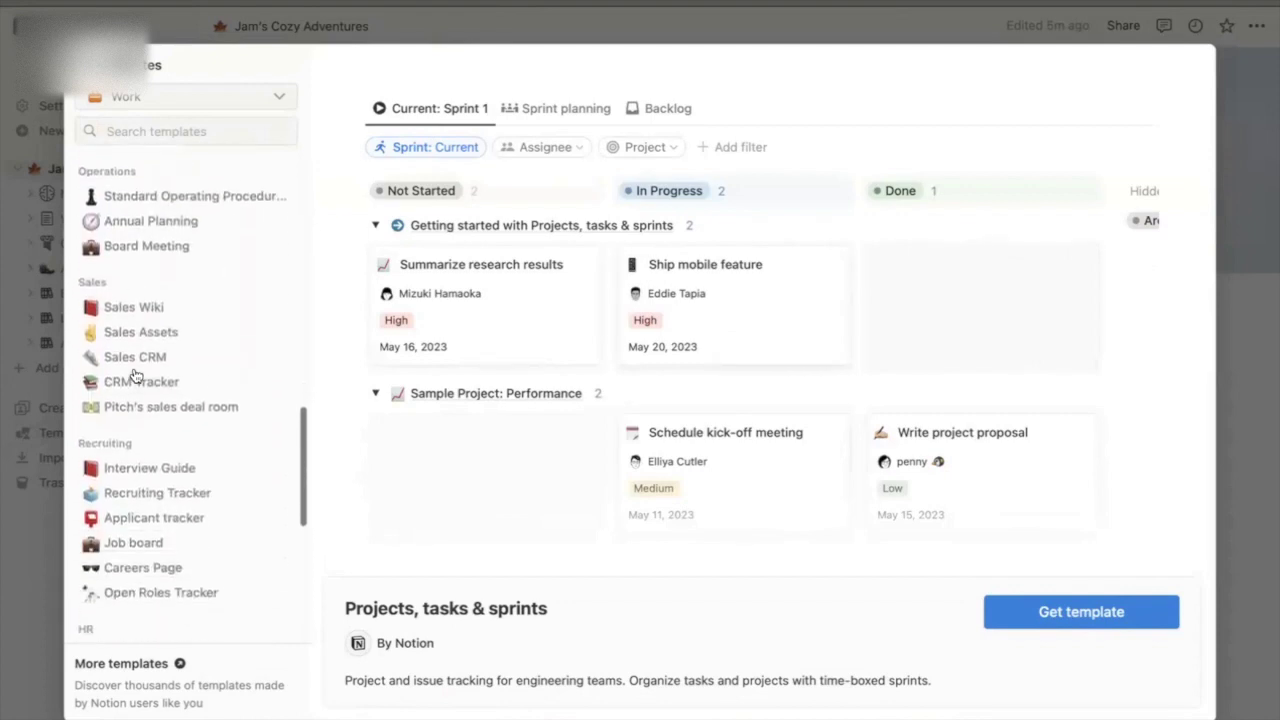
scroll(135, 373, "down", 3)
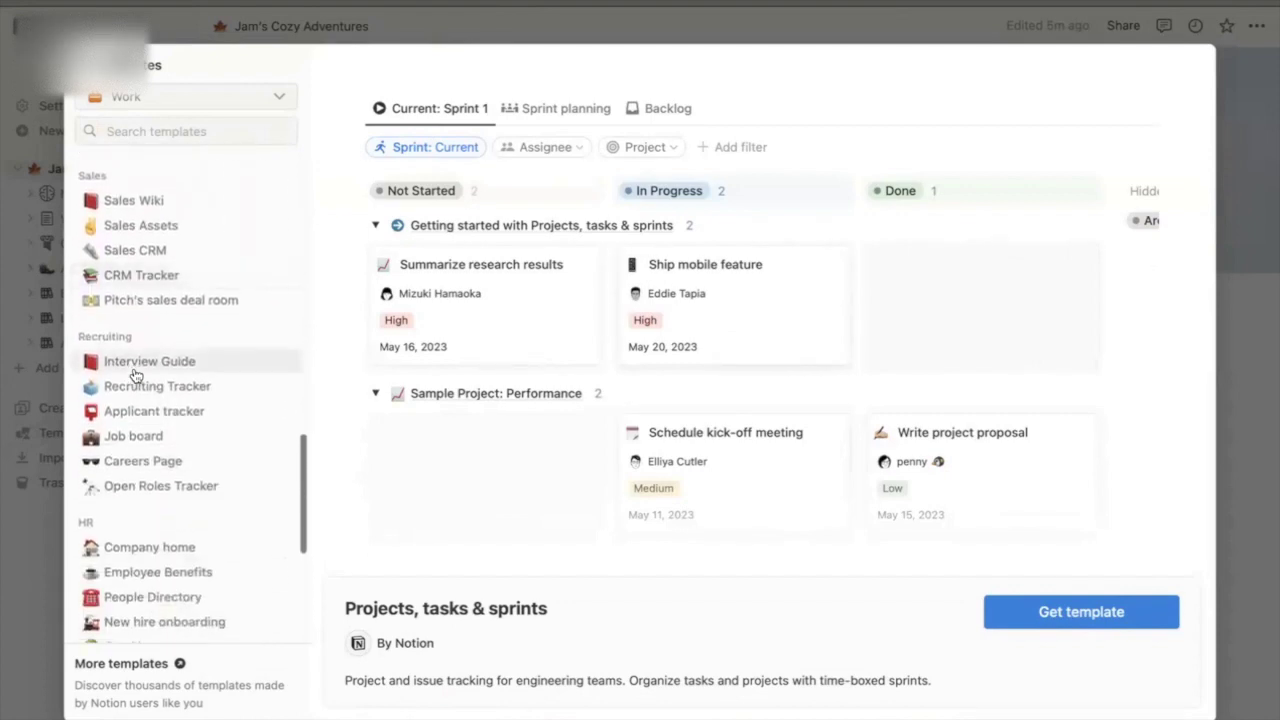
scroll(135, 375, "down", 3)
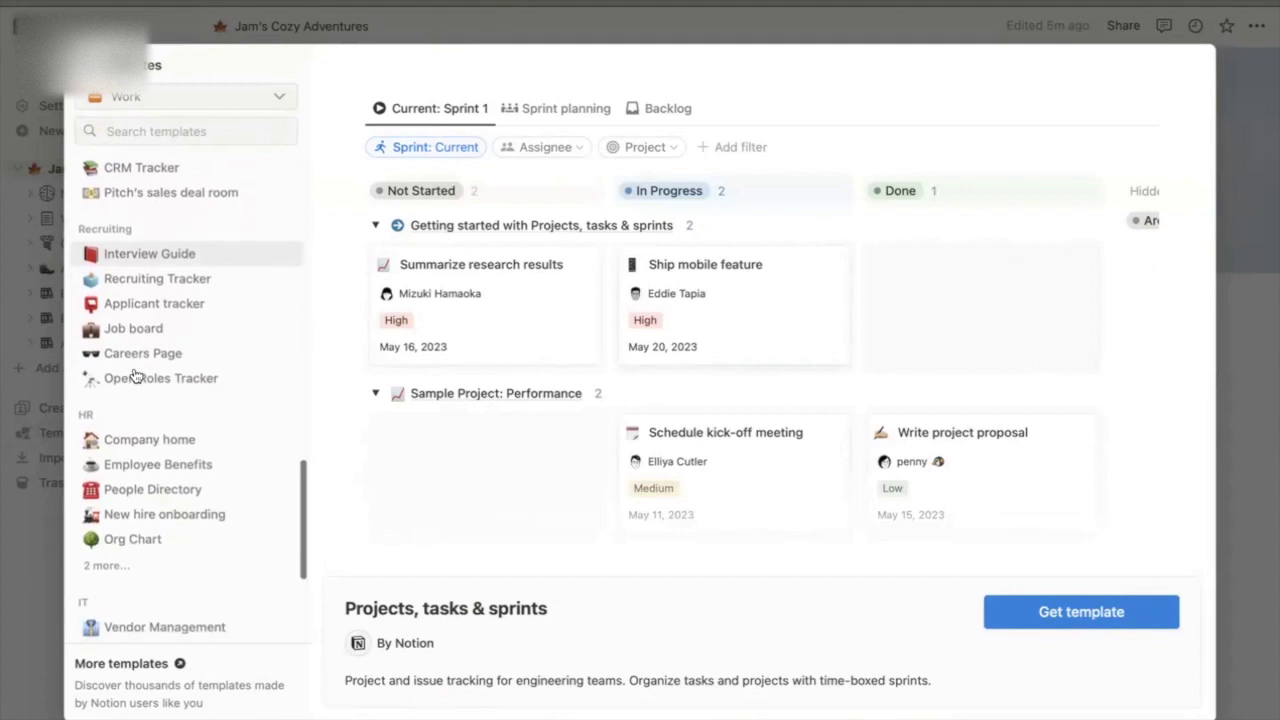
scroll(135, 375, "up", 15)
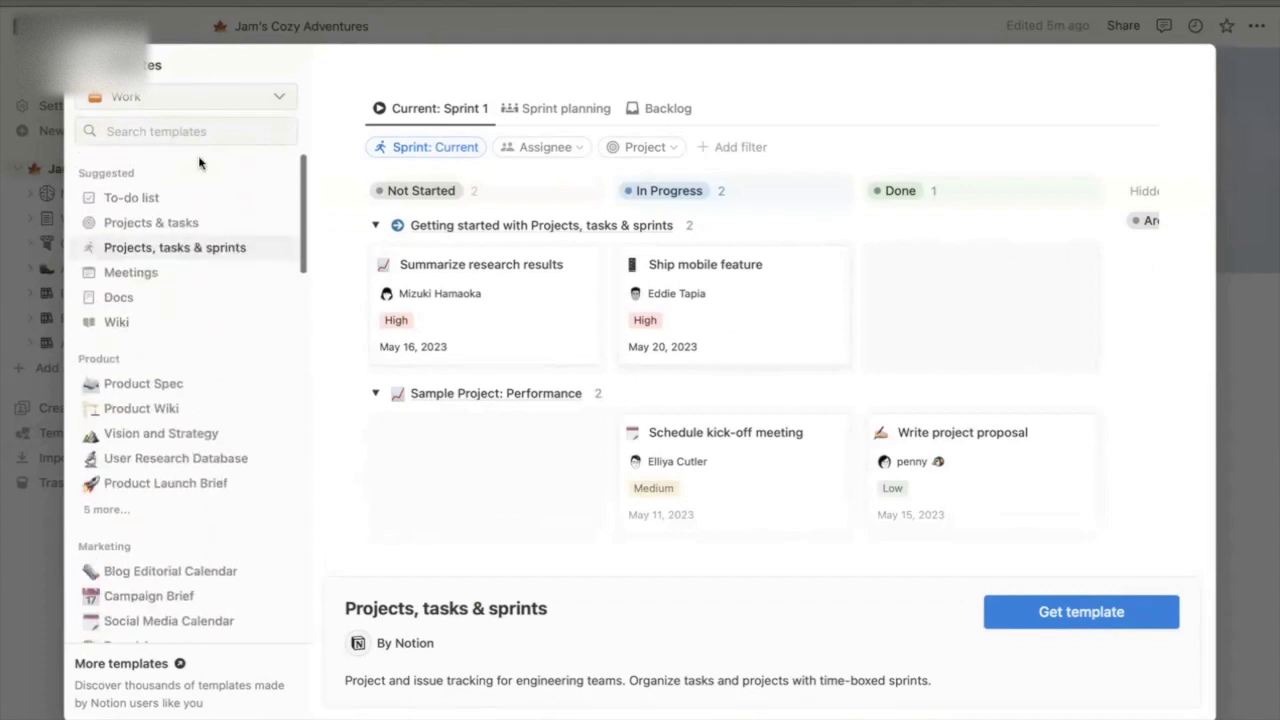
- Dismiss the template gallery and scroll through the Jam's Cozy Adventures home page
left_click(1257, 370)
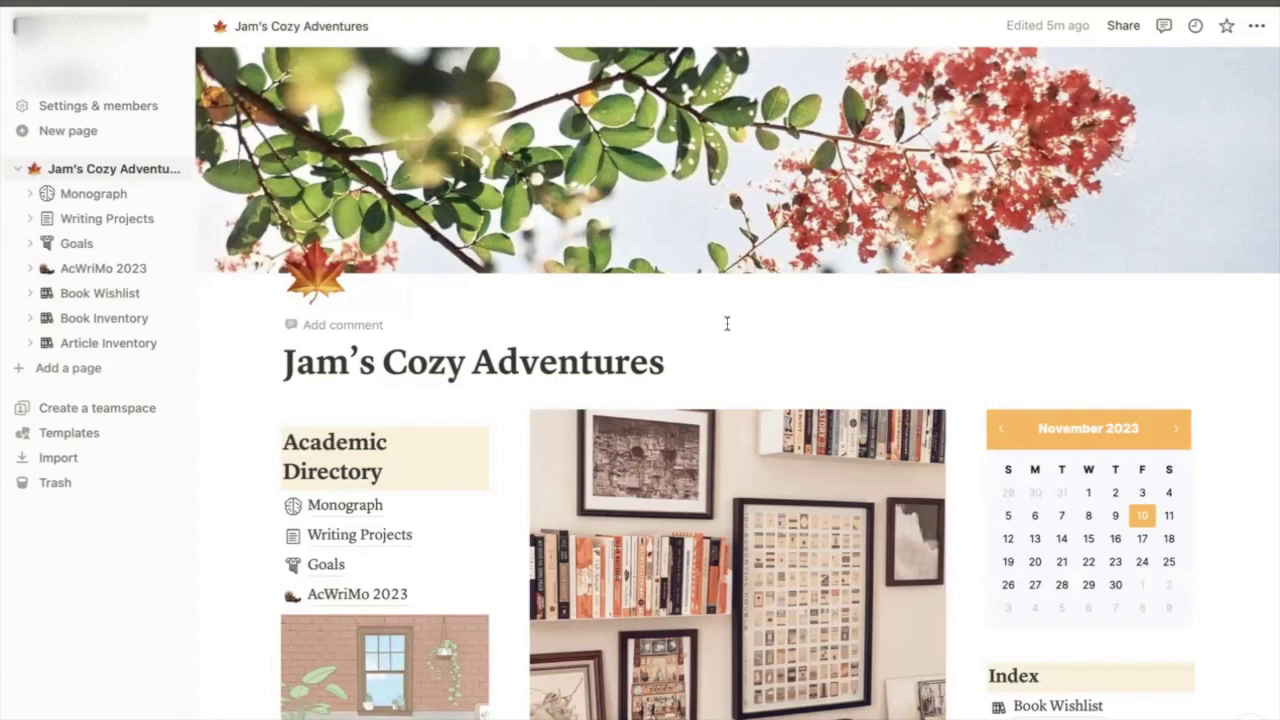
scroll(971, 460, "down", 2)
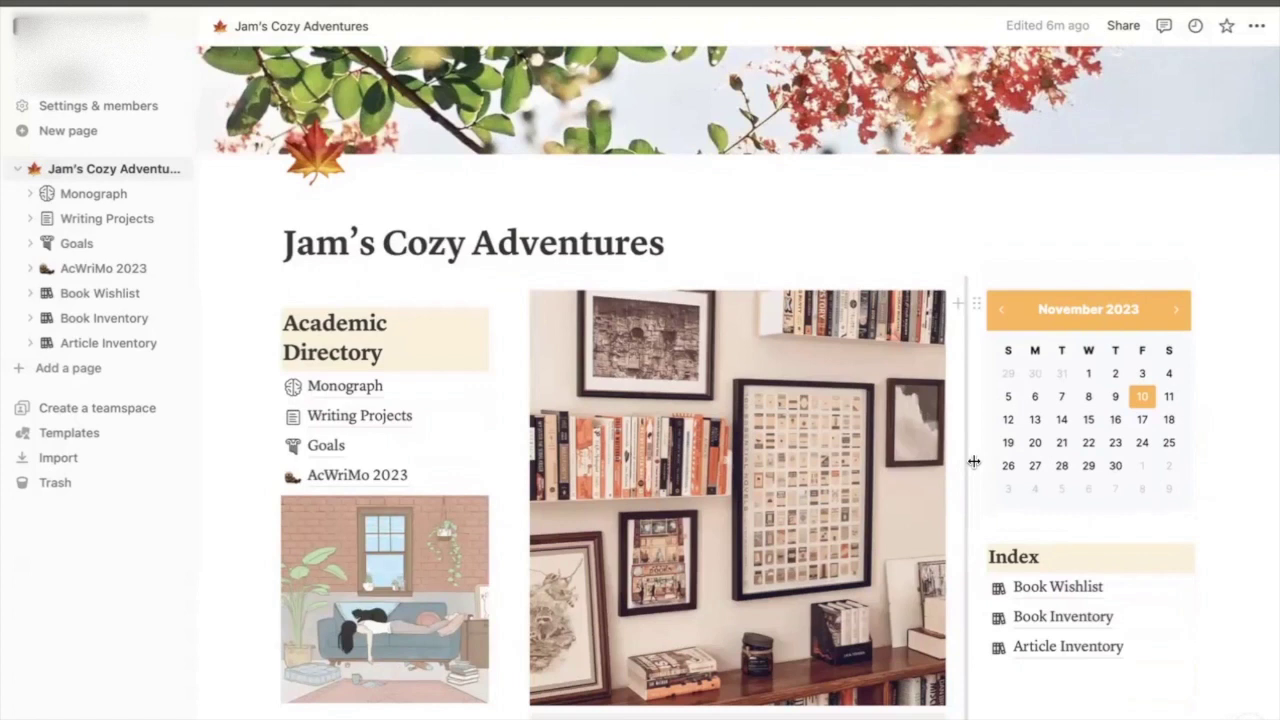
scroll(973, 461, "up", 2)
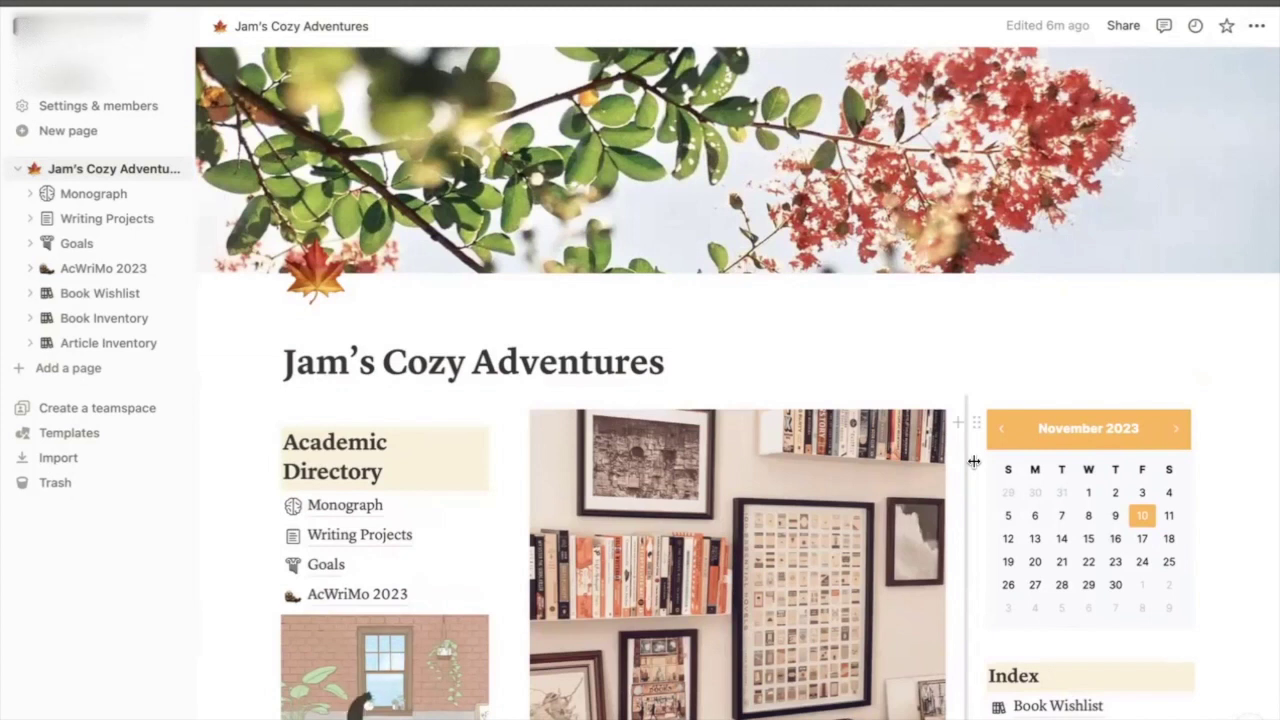
scroll(973, 461, "down", 3)
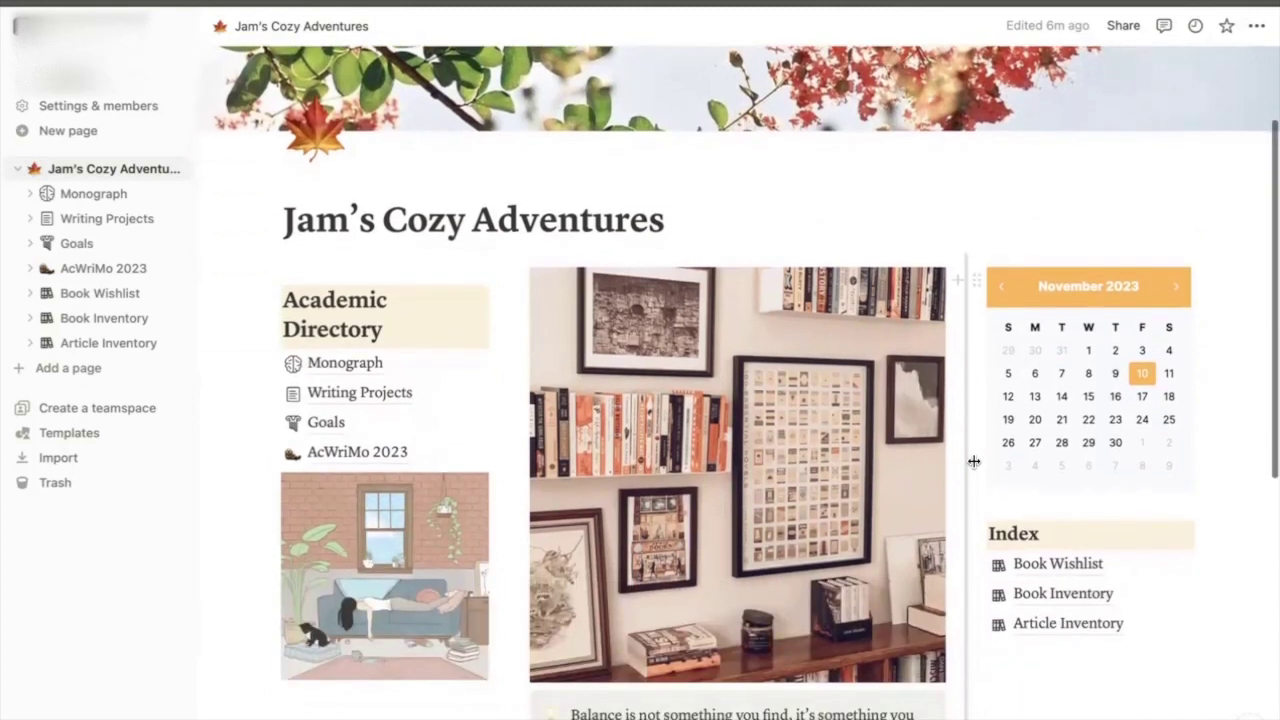
scroll(973, 461, "up", 3)
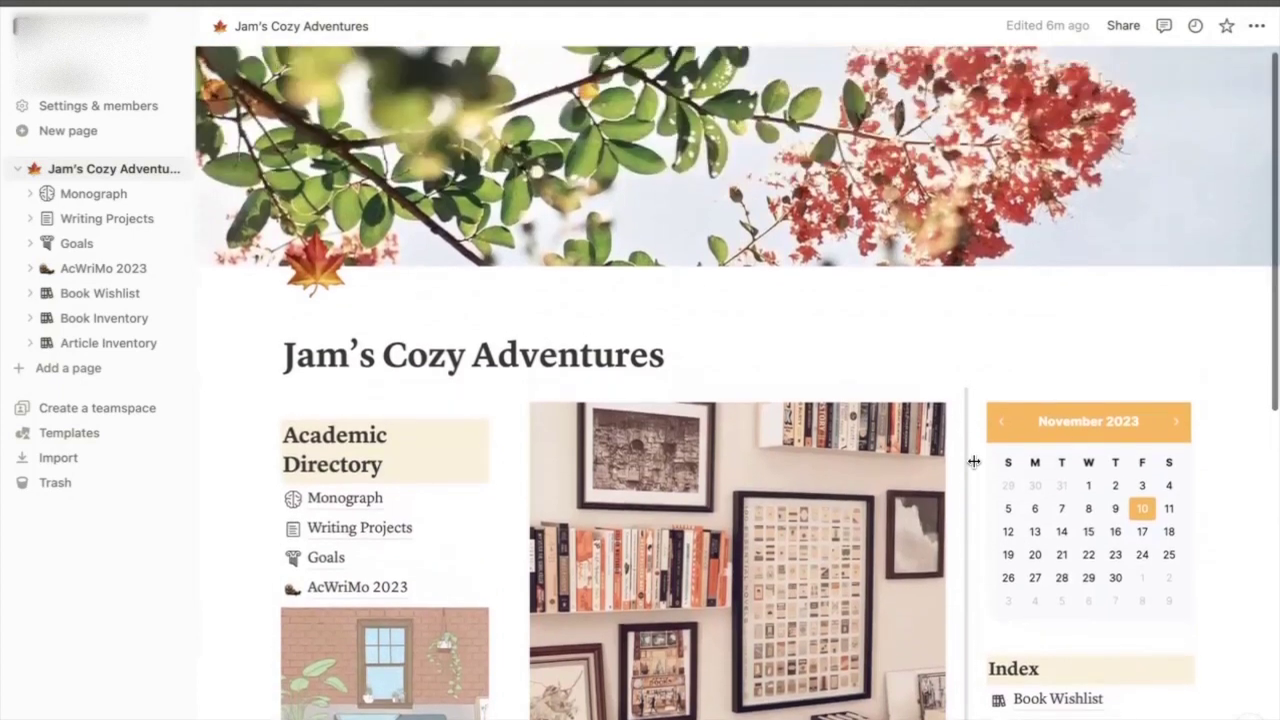